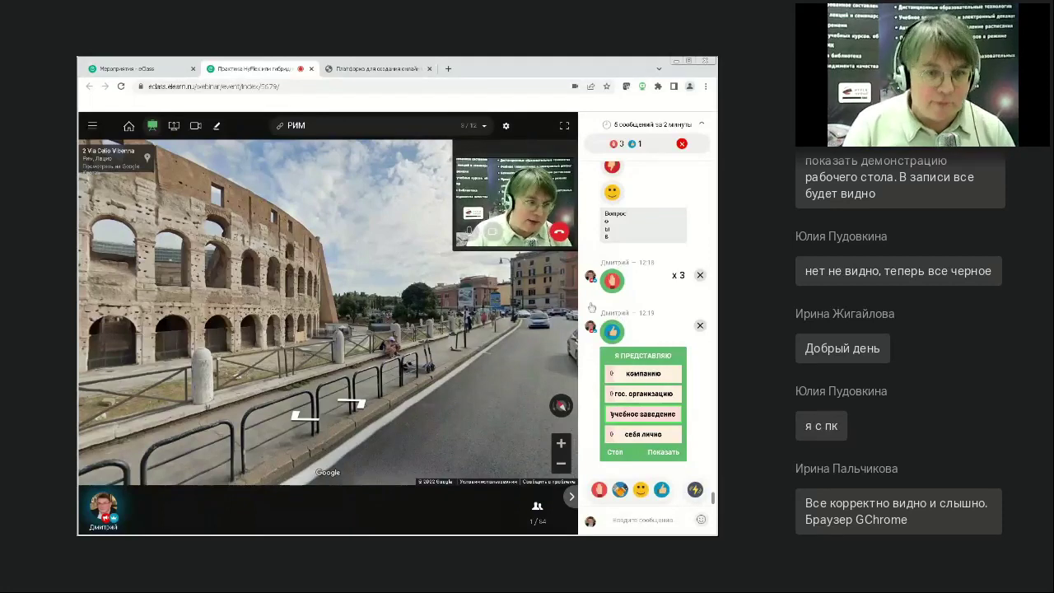
- Switch to the eClass events page, view the list of participants, and return to the events the account hosts
left_click(137, 69)
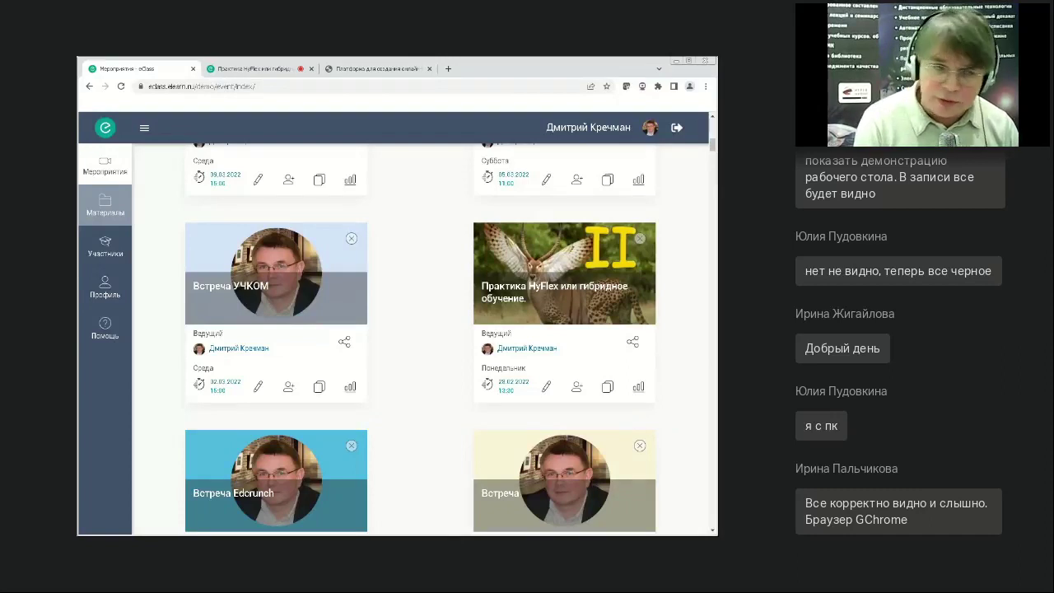
left_click(106, 249)
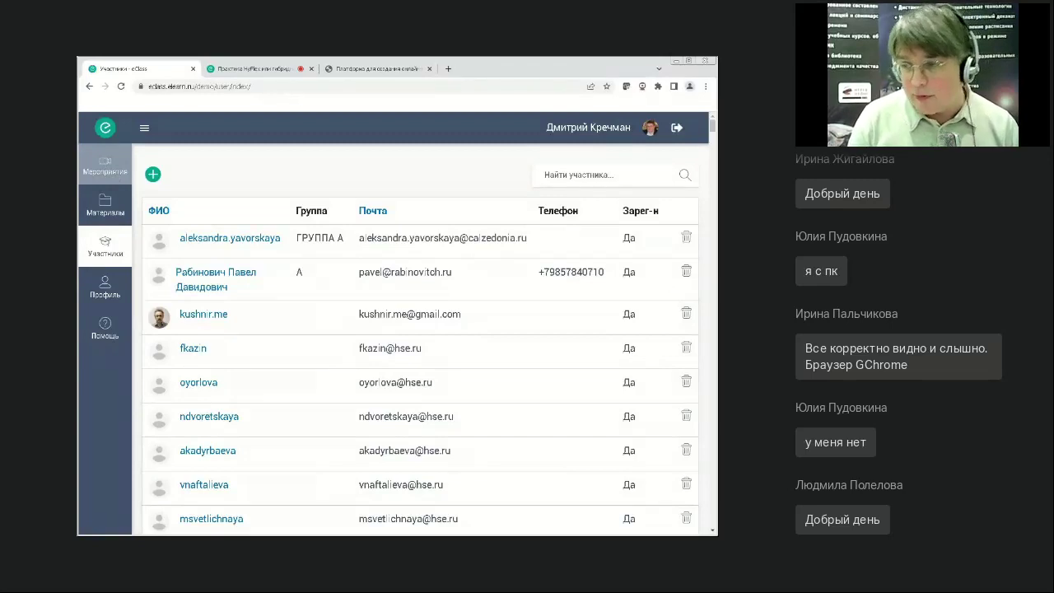
left_click(103, 166)
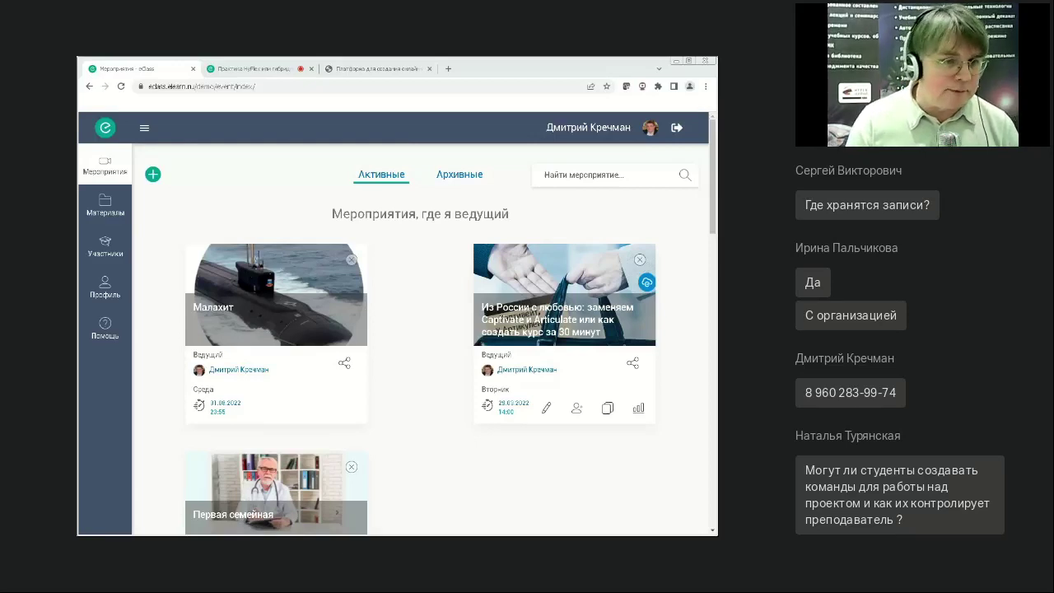
scroll(456, 304, "down", 1)
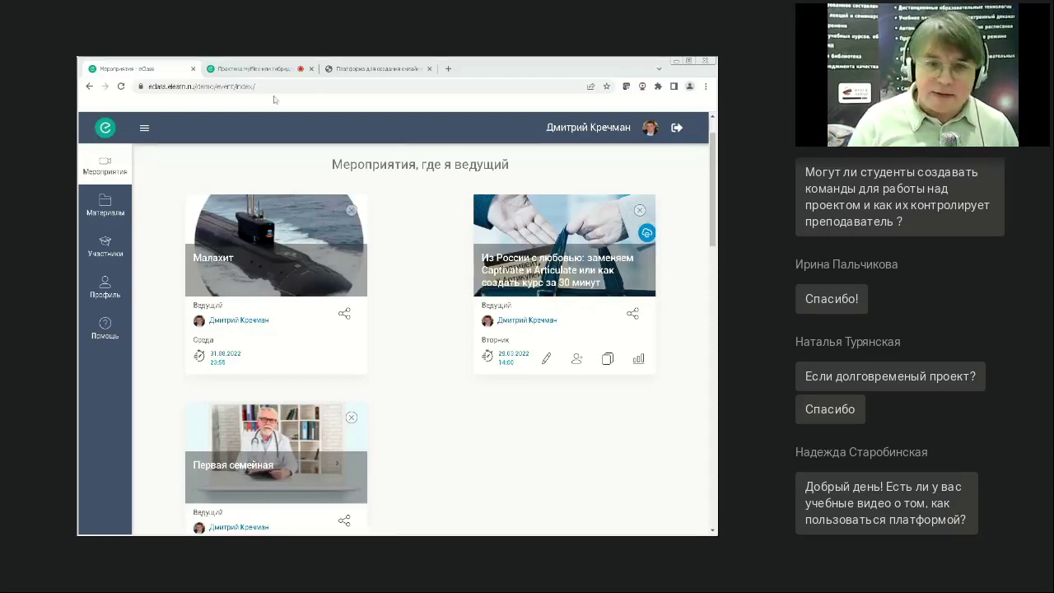
- Close the HyFlex webinar room and sign in to eAuthor.Cloud with the prefilled admin credentials
left_click(254, 71)
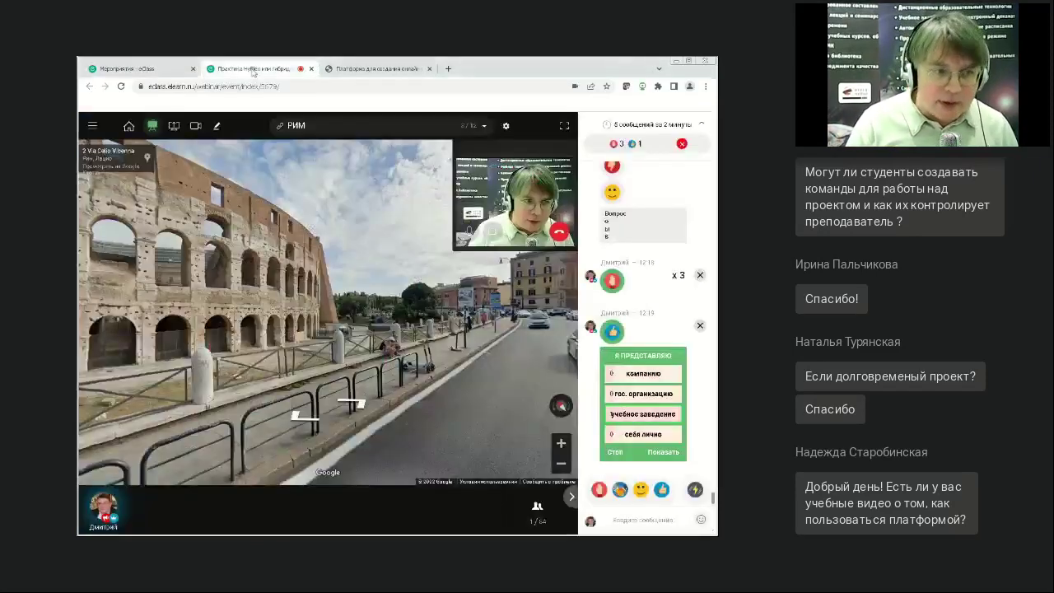
left_click(311, 69)
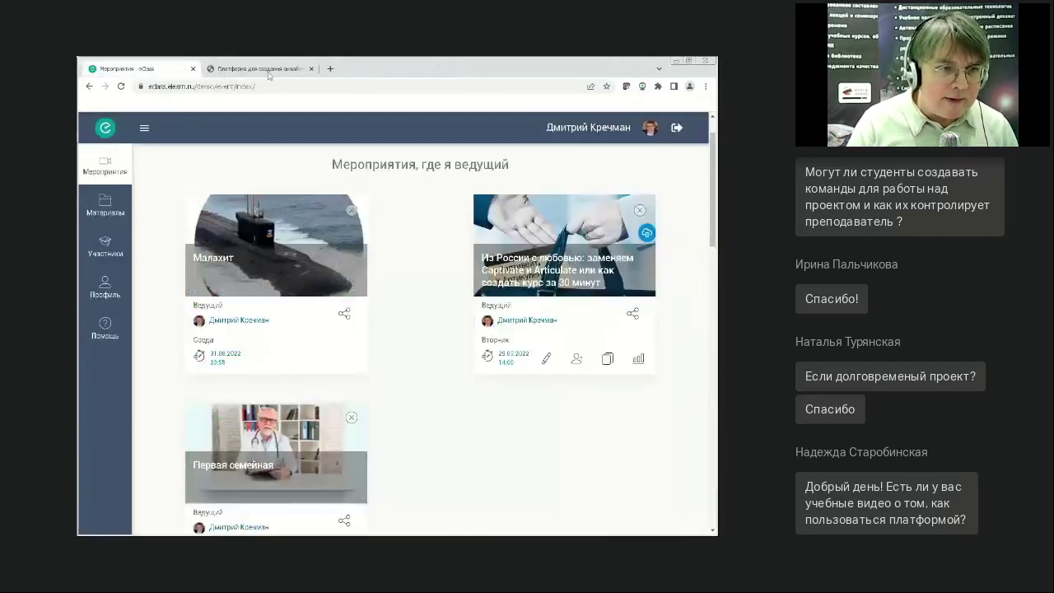
left_click(270, 71)
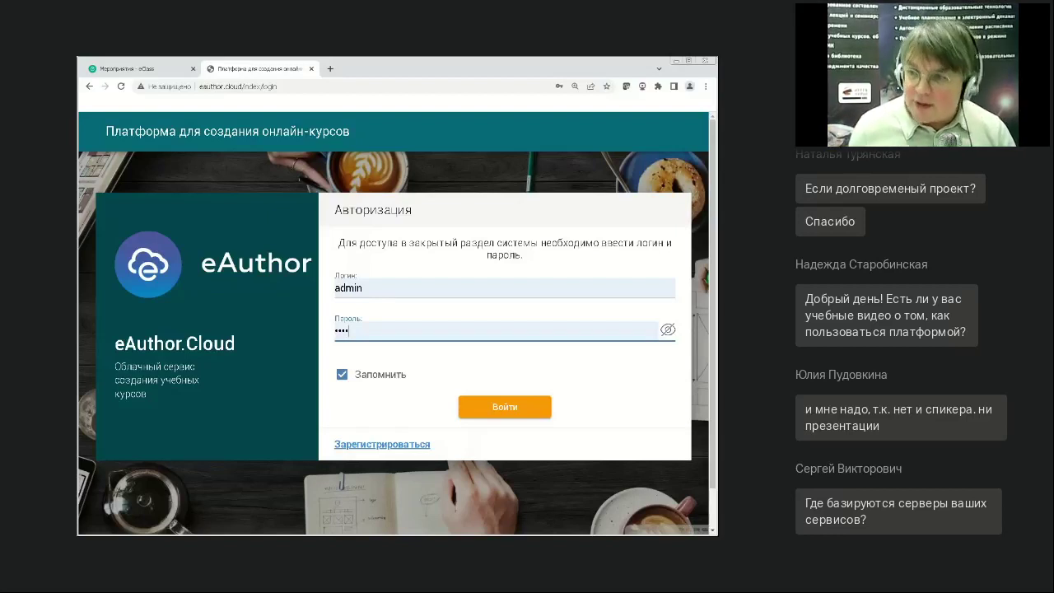
left_click(519, 407)
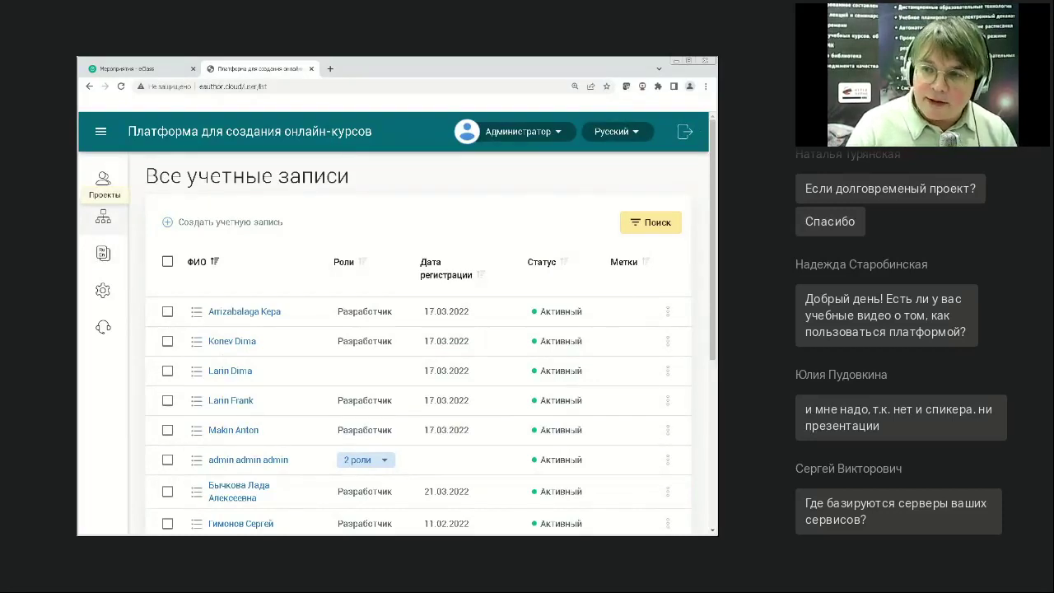
- Open Демо проект from the project list, view its team, and return to its longreads
left_click(103, 217)
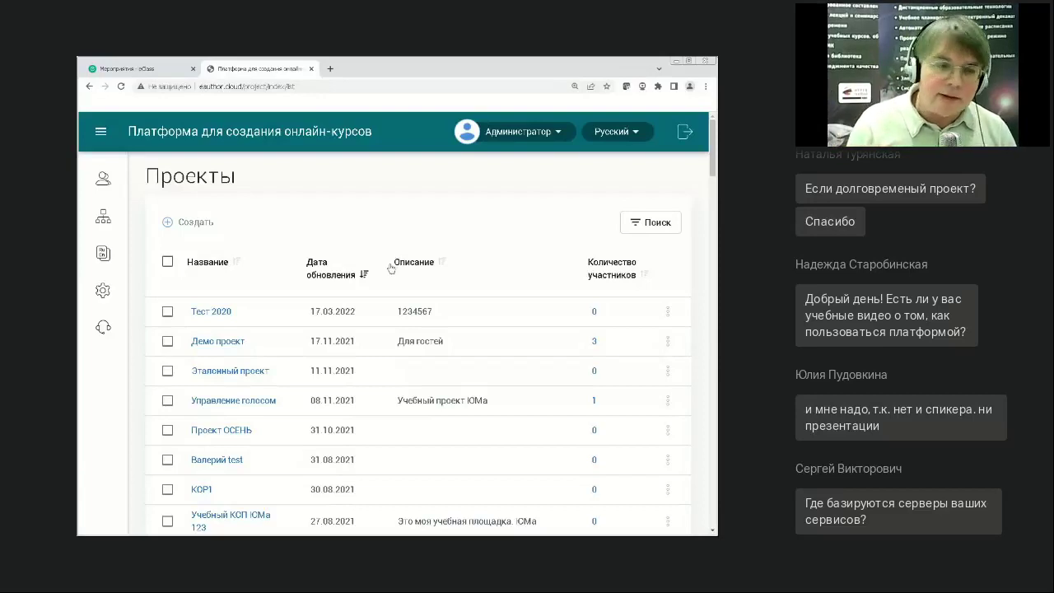
left_click(225, 344)
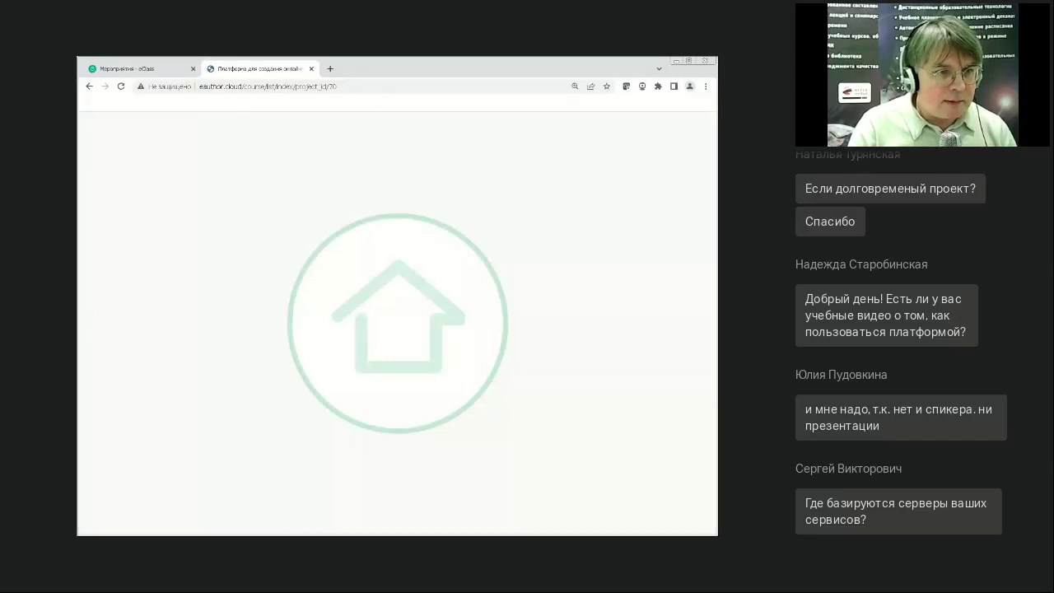
left_click(271, 85)
key("Return")
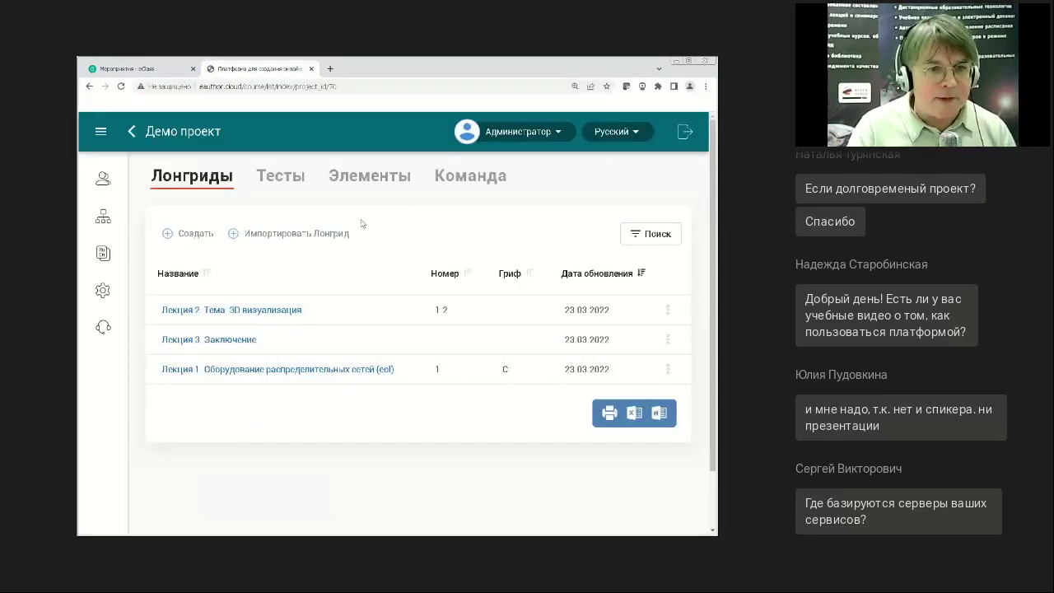
left_click(485, 184)
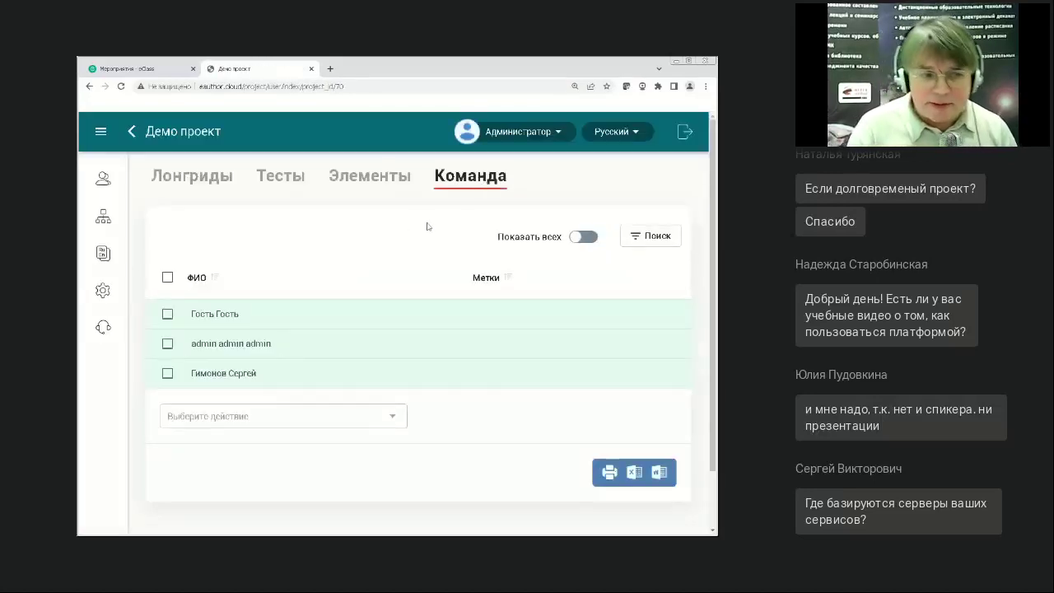
left_click(202, 181)
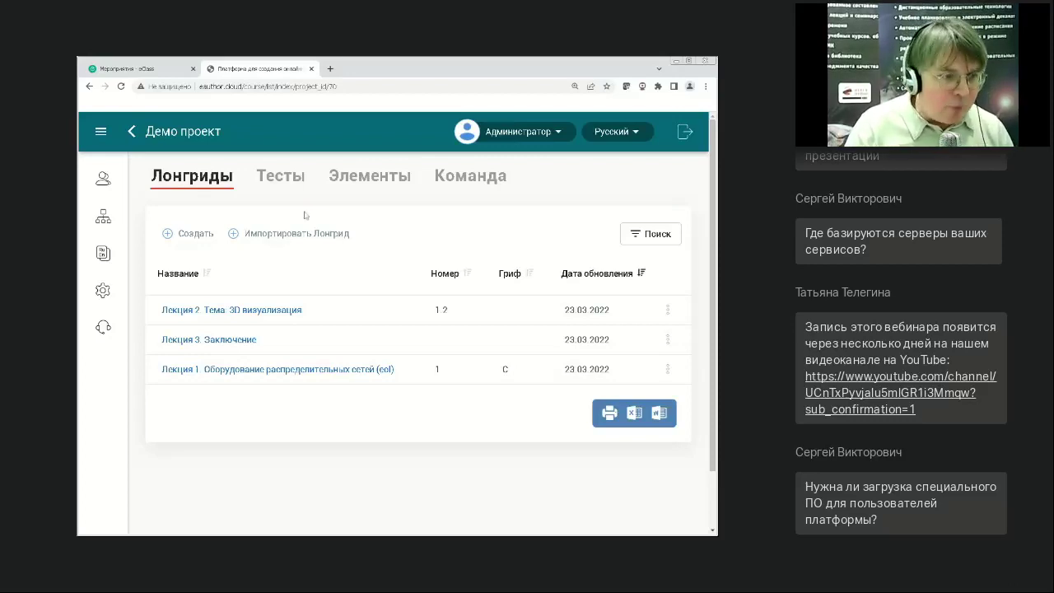
- Generate the Отчет report for the projects Тест 2020, Демо проект, Эталонный проект and Управление голосом from the project list
left_click(133, 132)
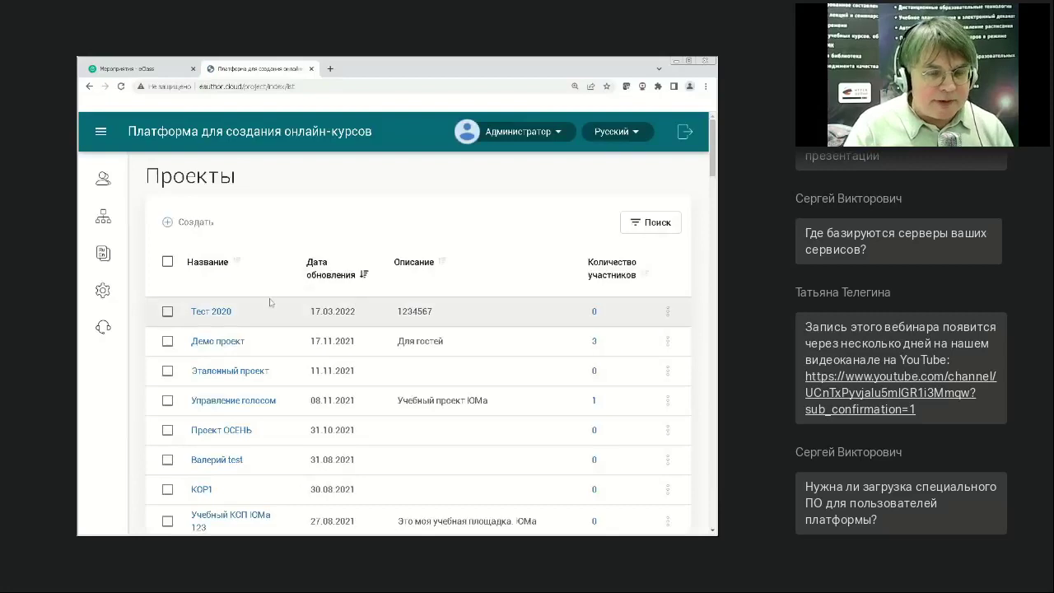
left_click(167, 293)
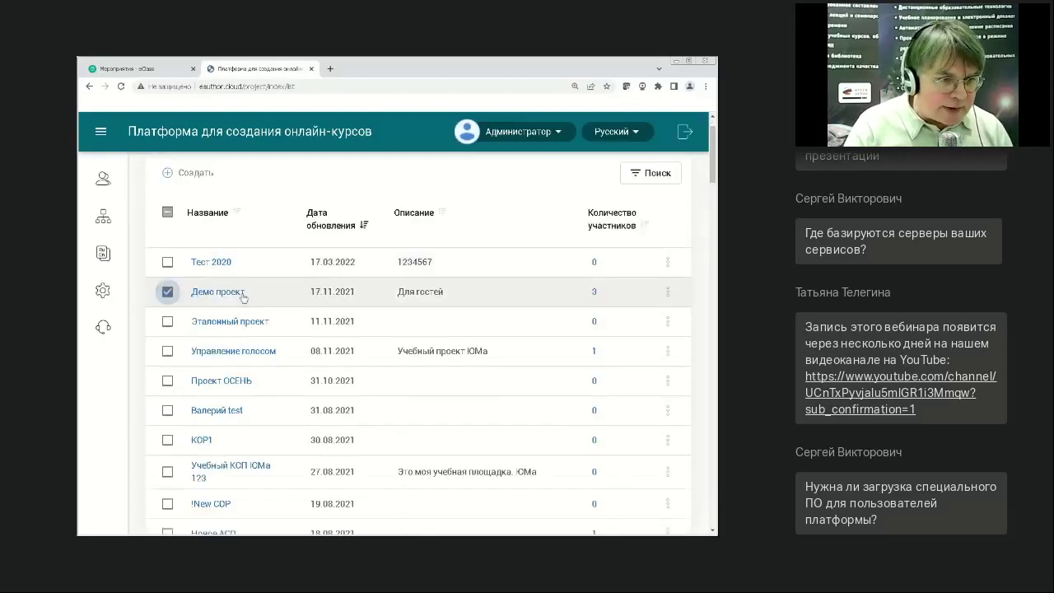
scroll(248, 280, "down", 2)
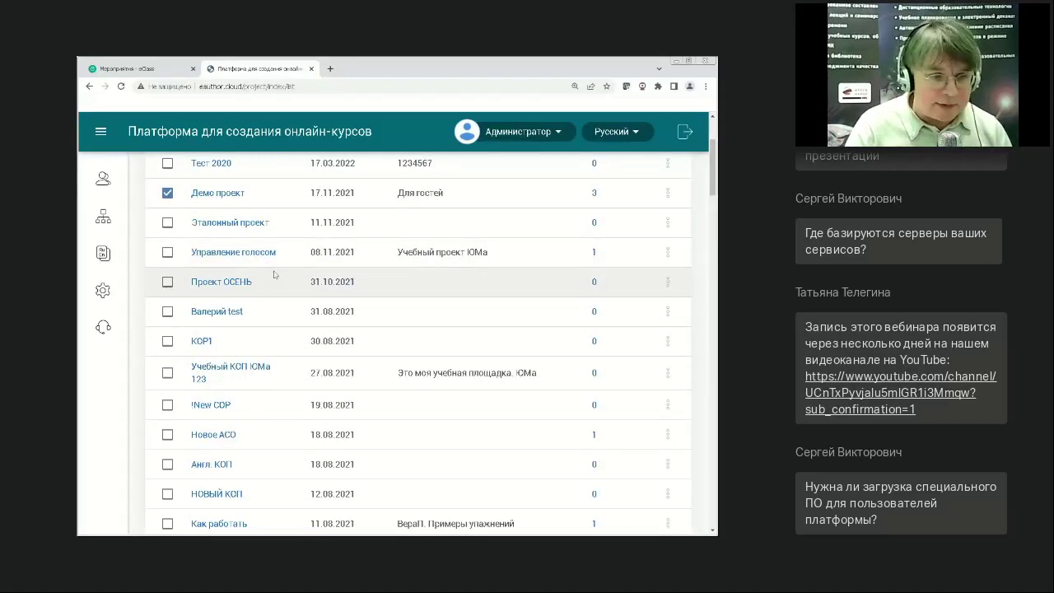
scroll(275, 275, "up", 2)
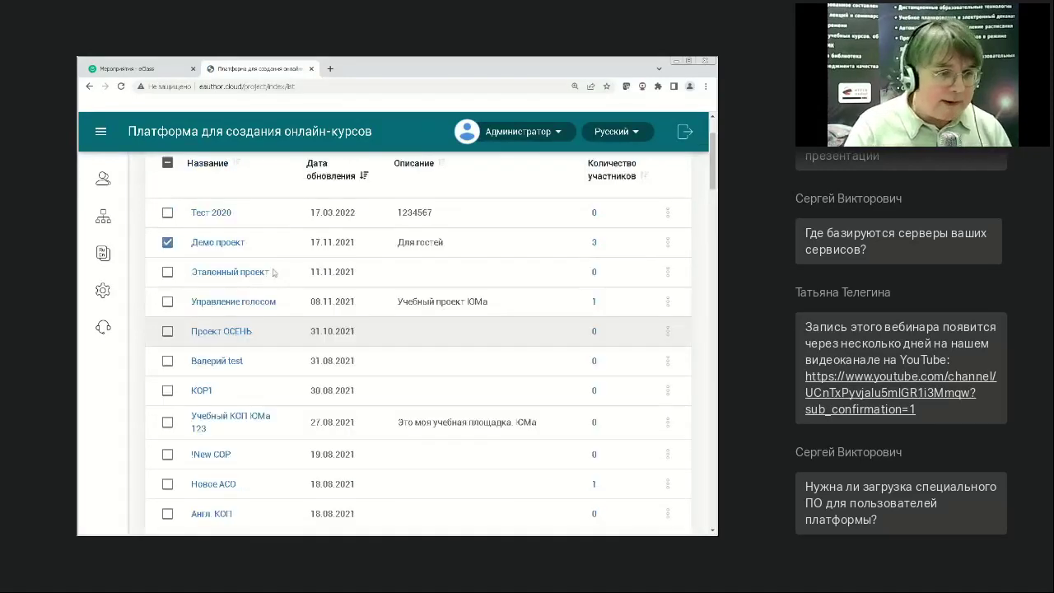
left_click(167, 272)
left_click(167, 301)
scroll(296, 309, "down", 5)
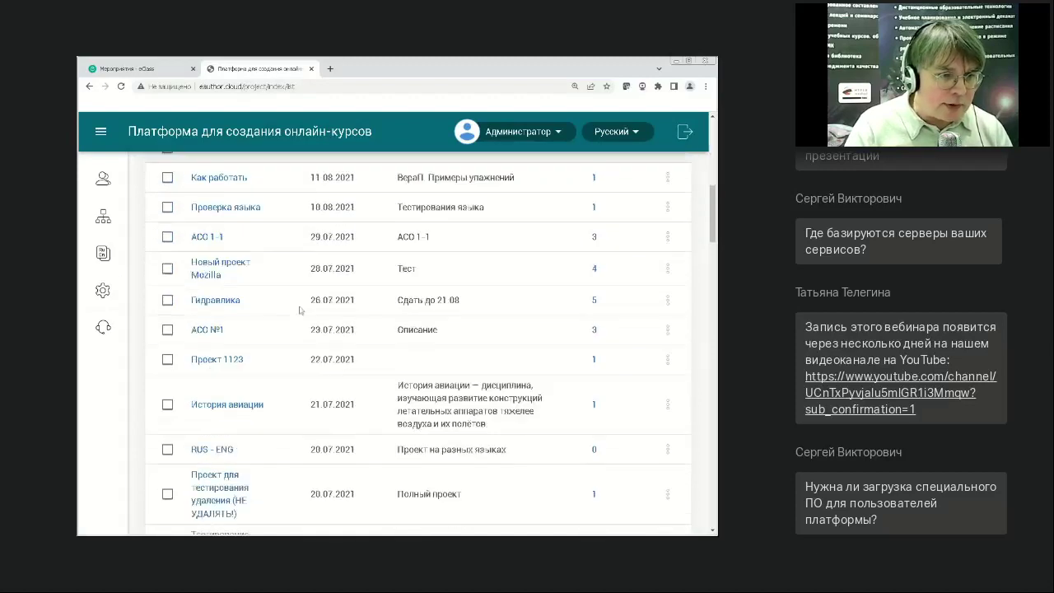
scroll(299, 310, "down", 10)
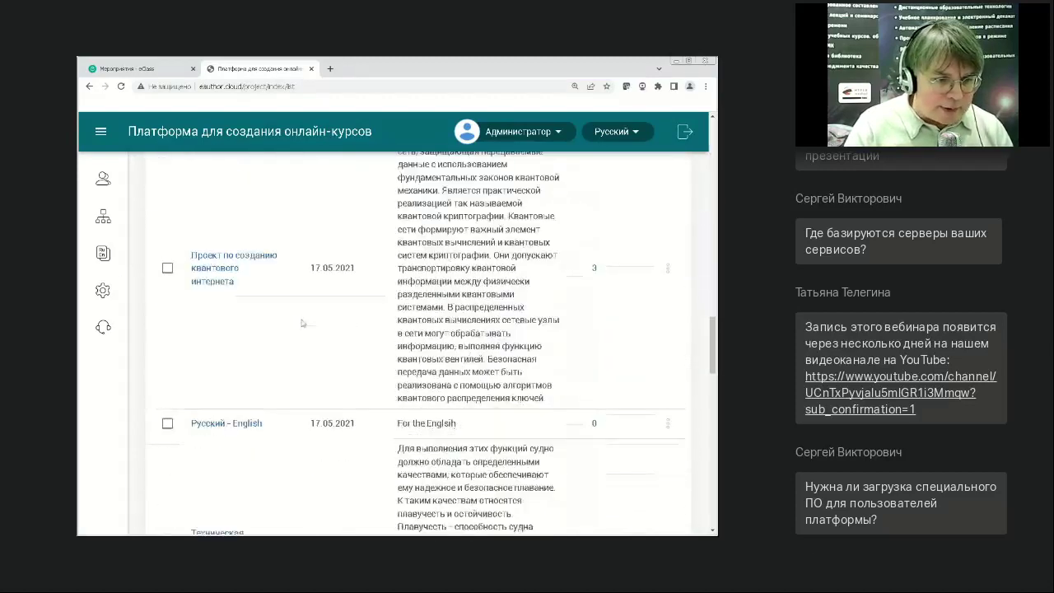
scroll(302, 324, "down", 10)
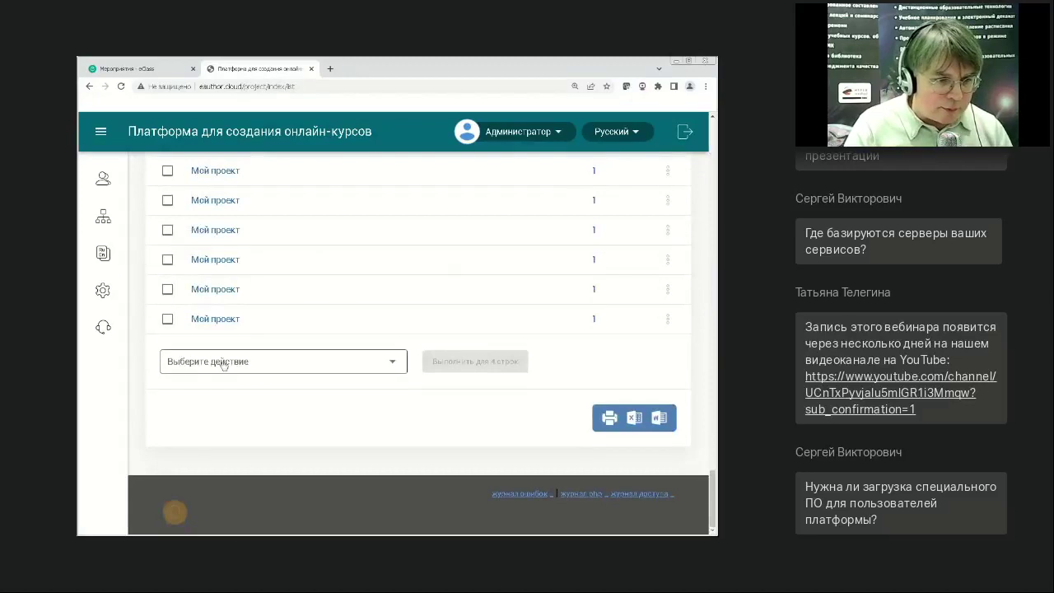
left_click(222, 365)
left_click(223, 393)
left_click(477, 365)
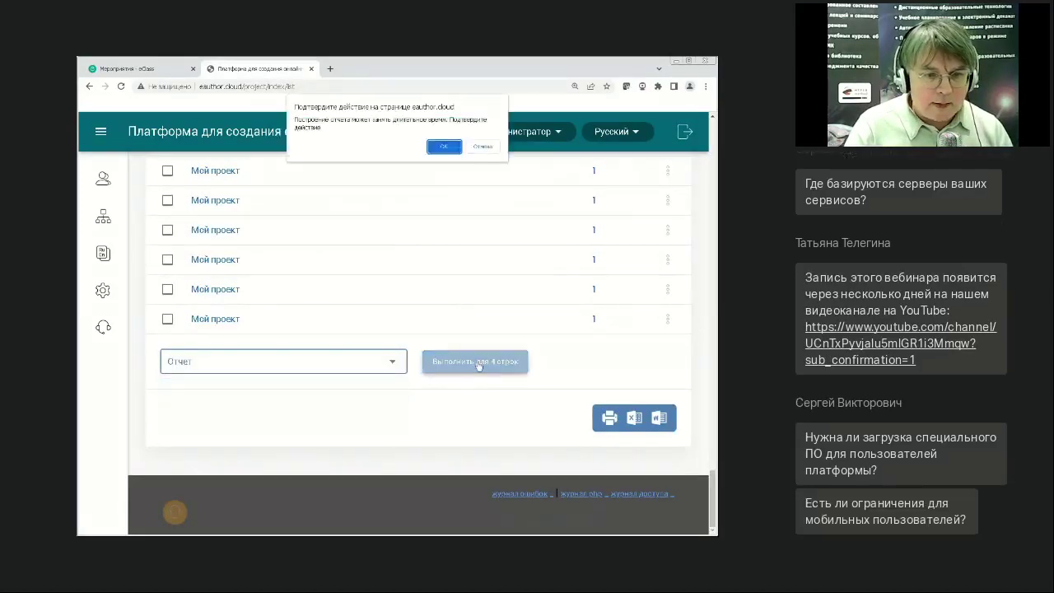
left_click(444, 147)
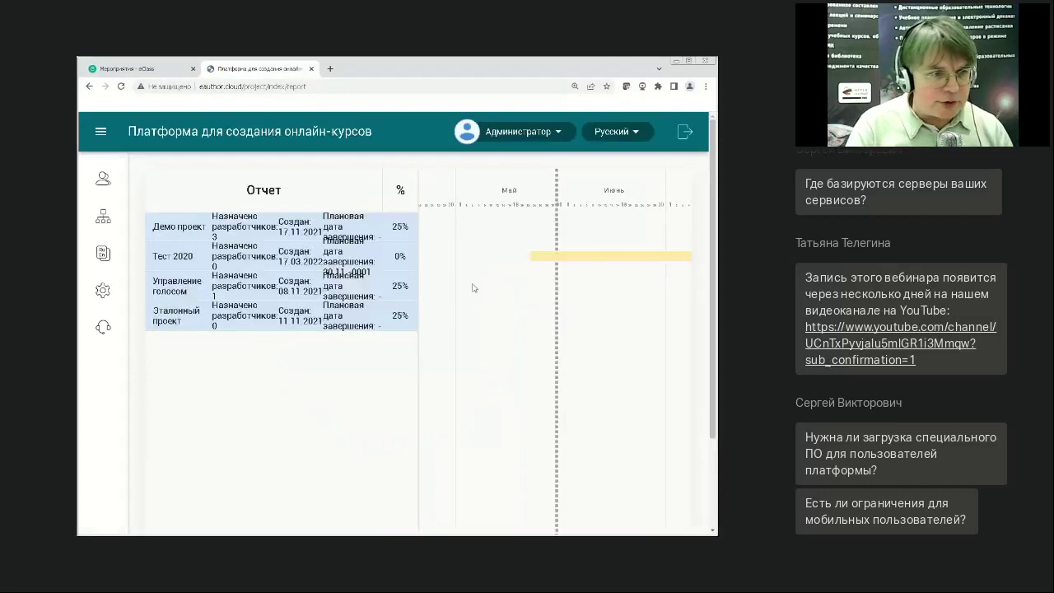
- Expand all four projects in the report, enlarge the browser window, and expand the Коп лекции group of Демо проект
left_click(182, 228)
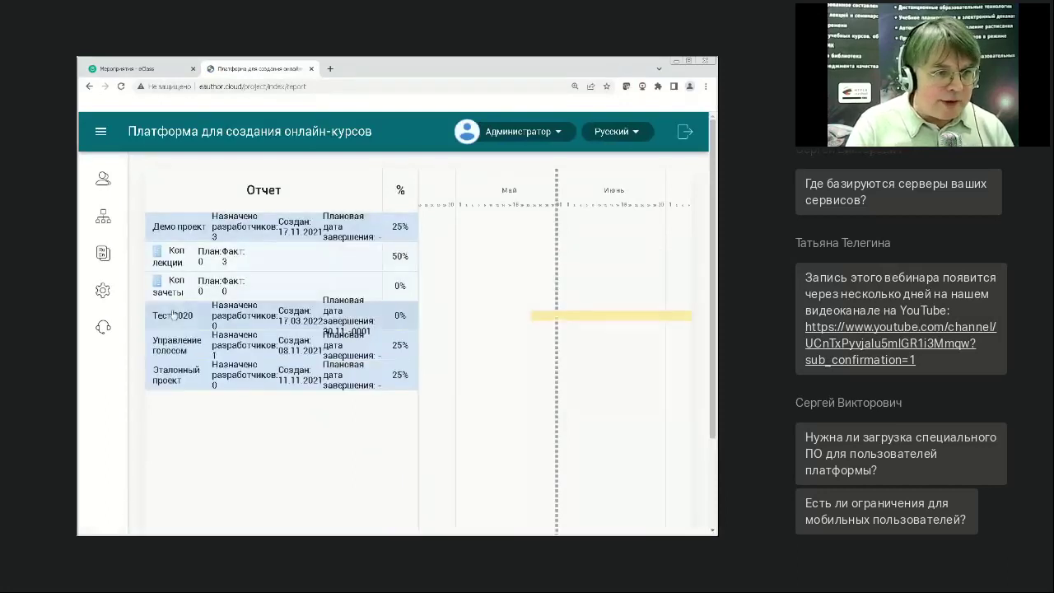
left_click(172, 314)
left_click(185, 403)
scroll(218, 354, "down", 2)
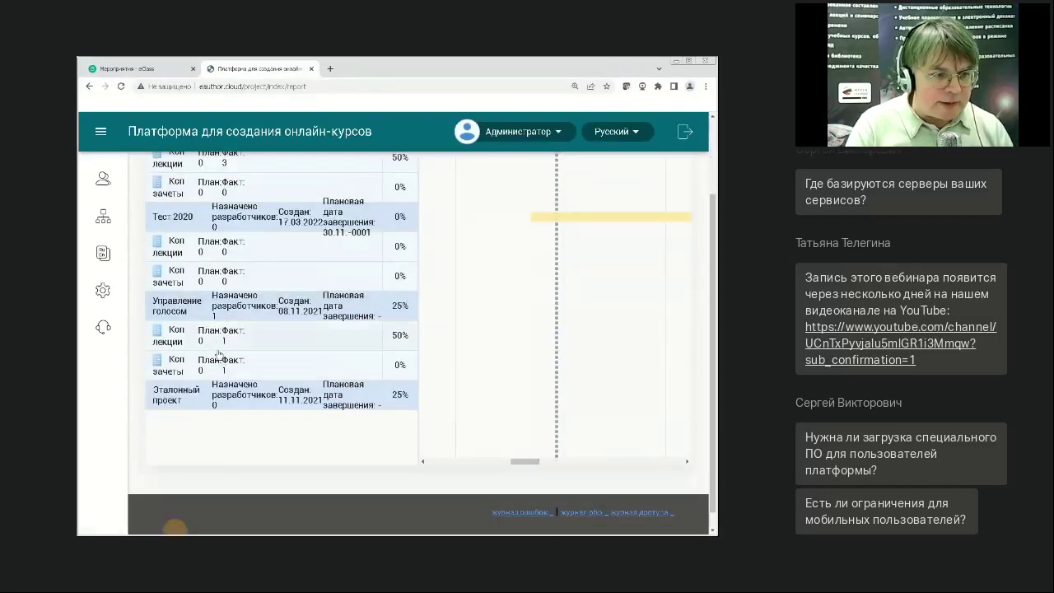
left_click(176, 395)
scroll(268, 349, "up", 3)
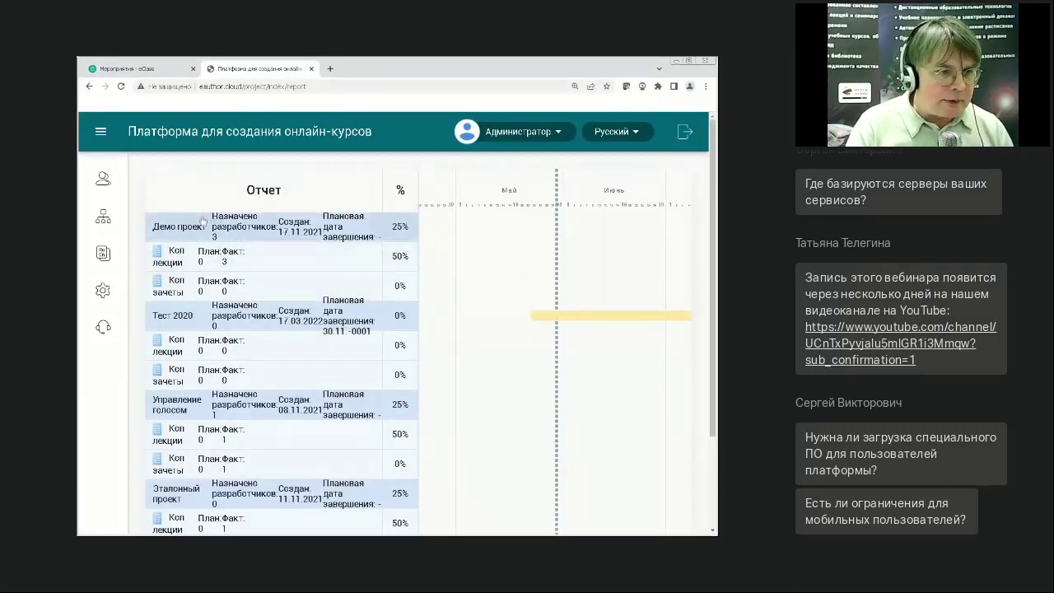
left_click(690, 60)
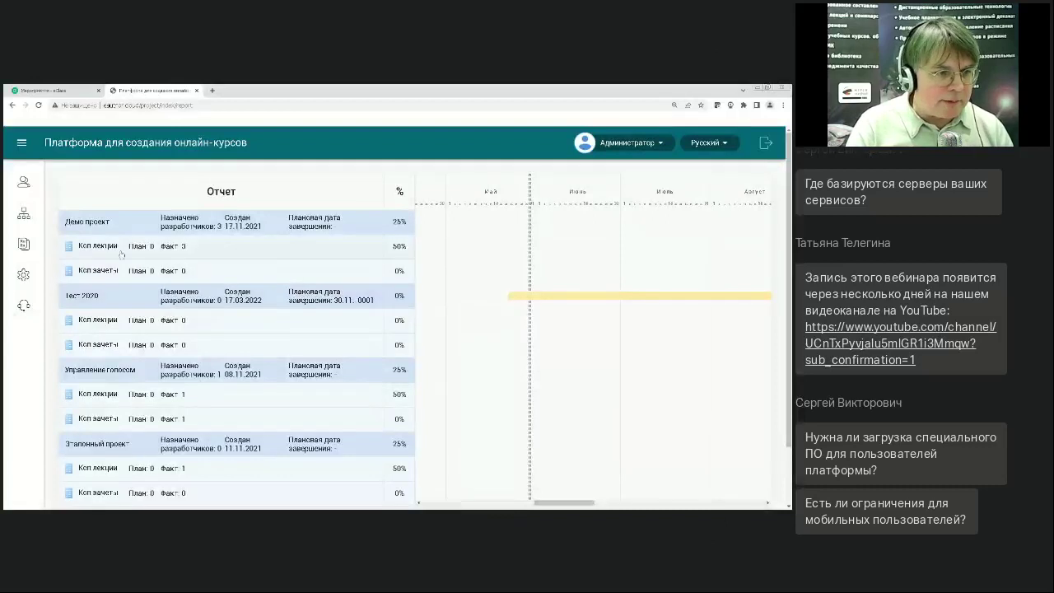
left_click(107, 249)
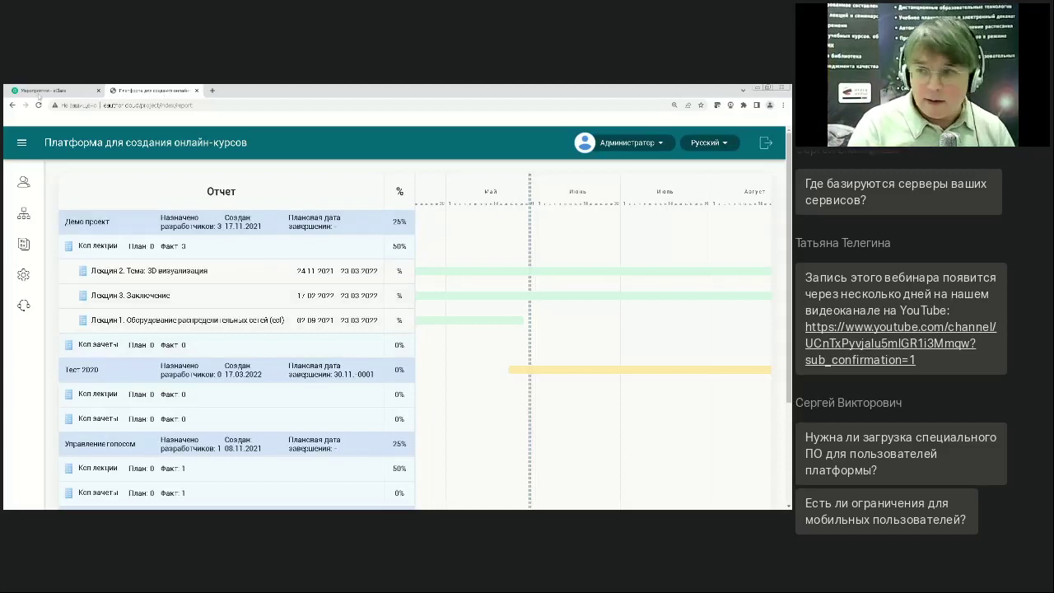
left_click(53, 90)
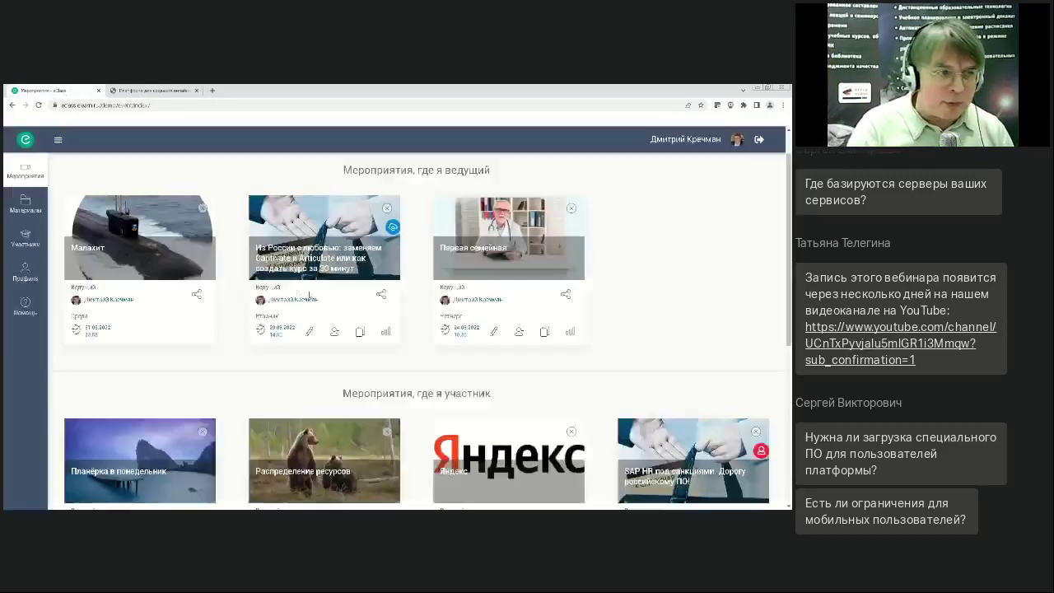
key("ctrl+Tab")
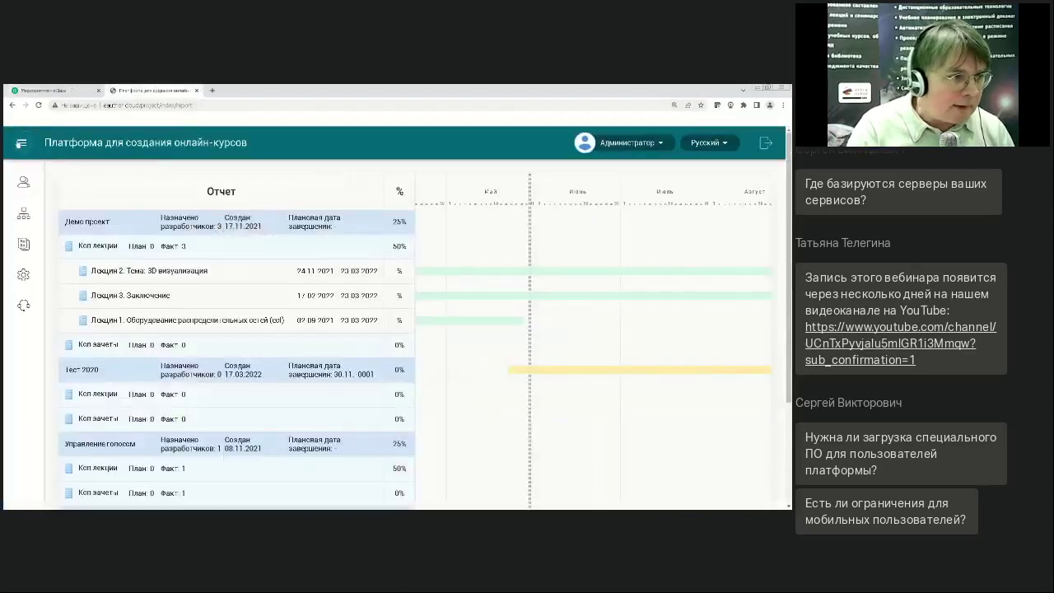
- Preview the longread Лекция 2. Тема: 3D визуализация from Демо проект, then hide and show its table of contents
left_click(23, 185)
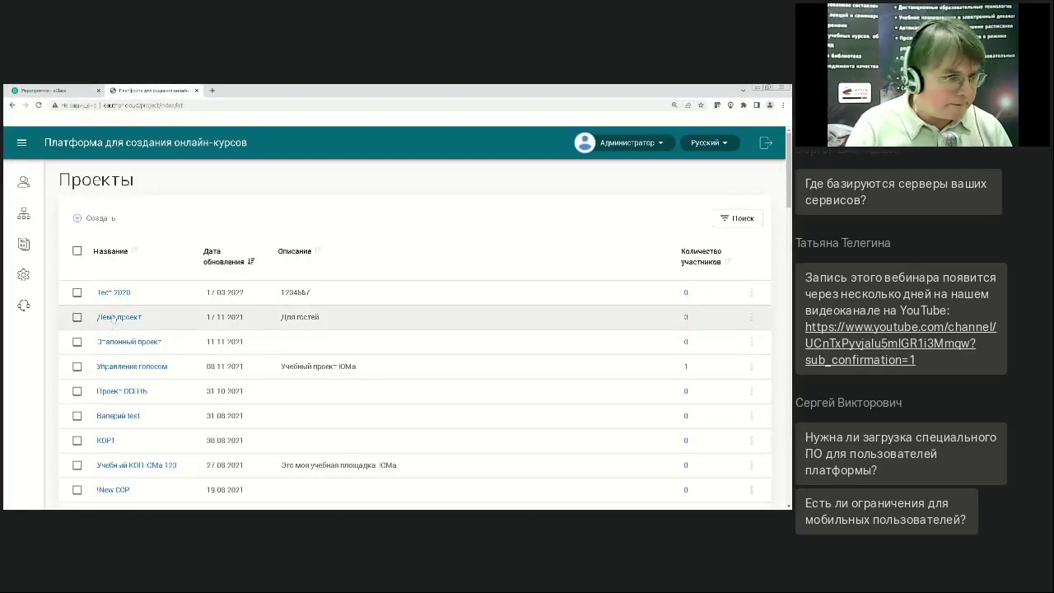
left_click(113, 318)
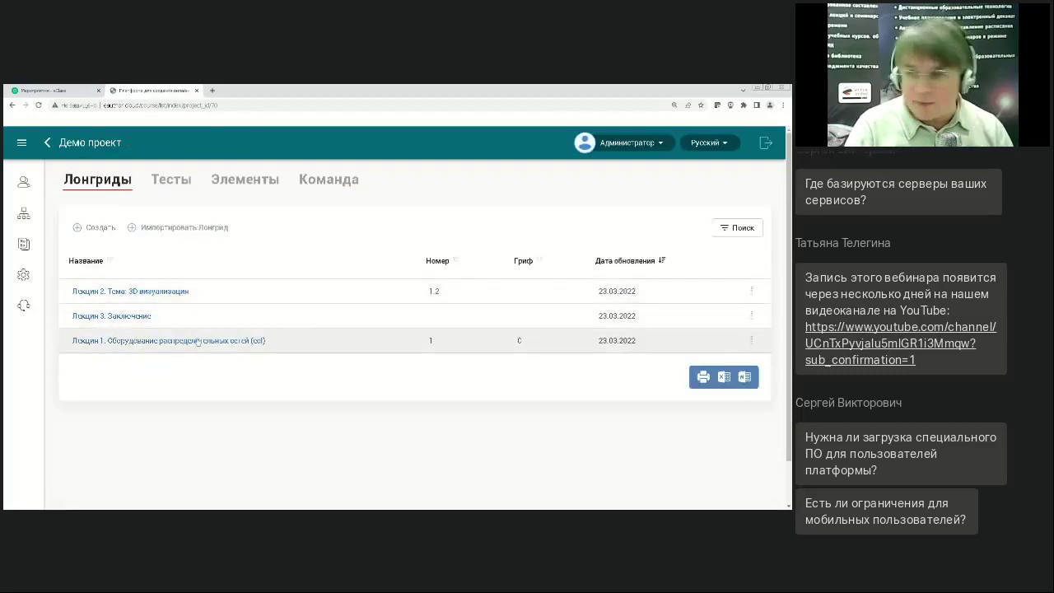
left_click(751, 291)
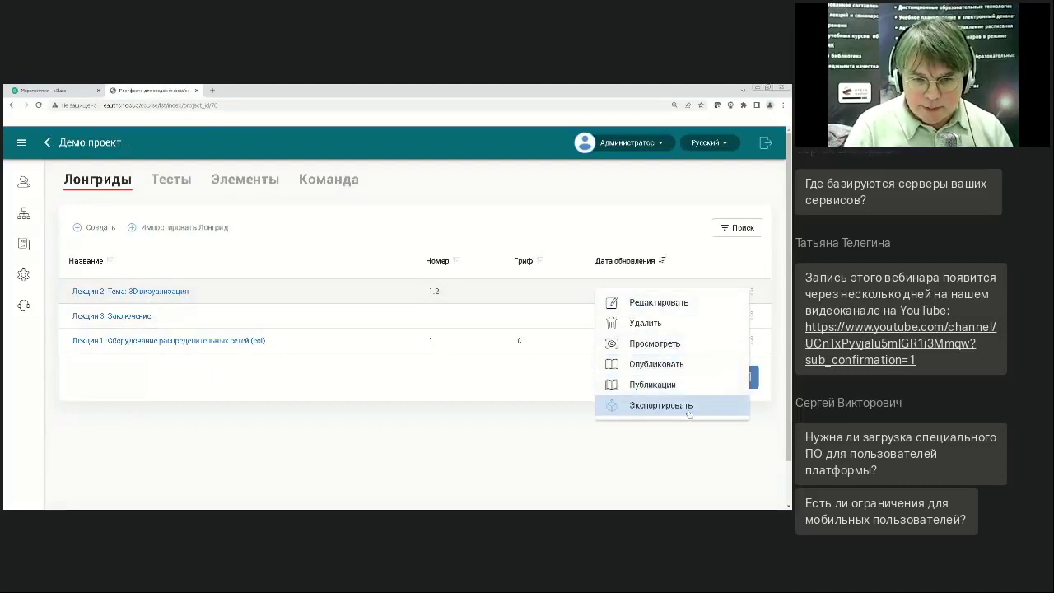
left_click(671, 345)
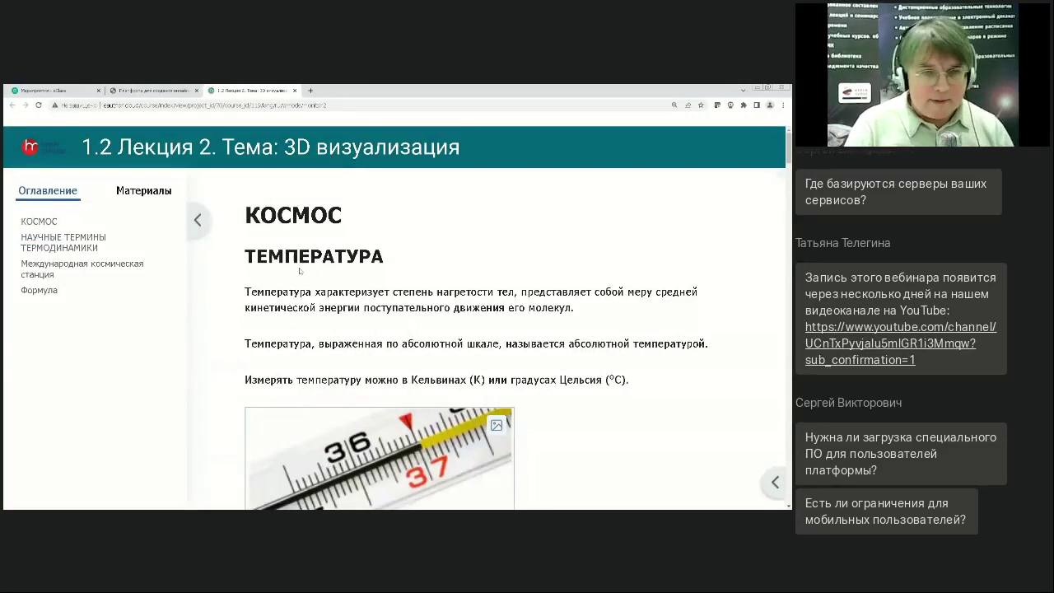
left_click(199, 221)
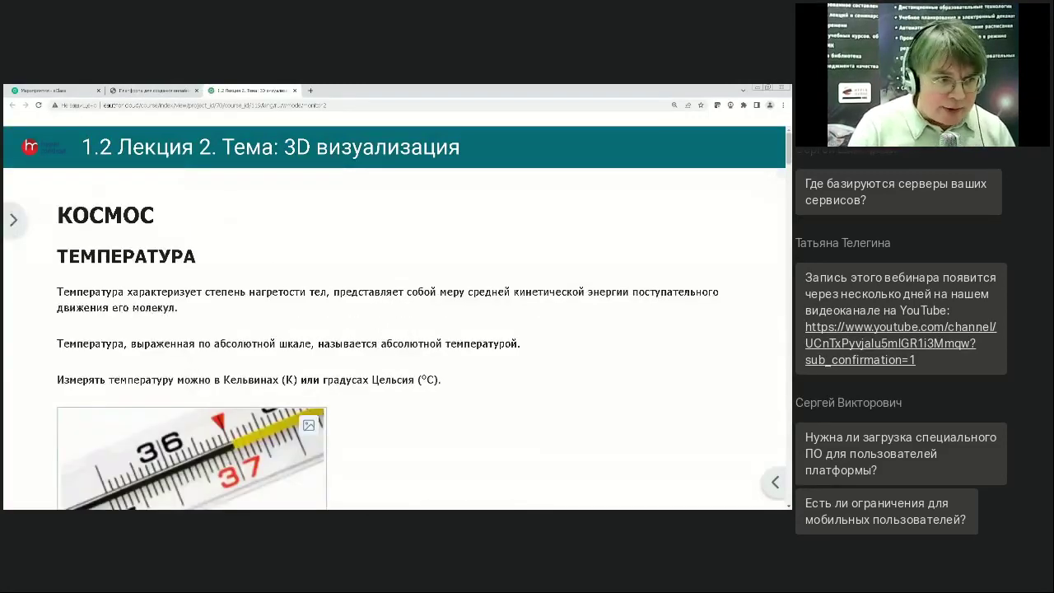
left_click(23, 223)
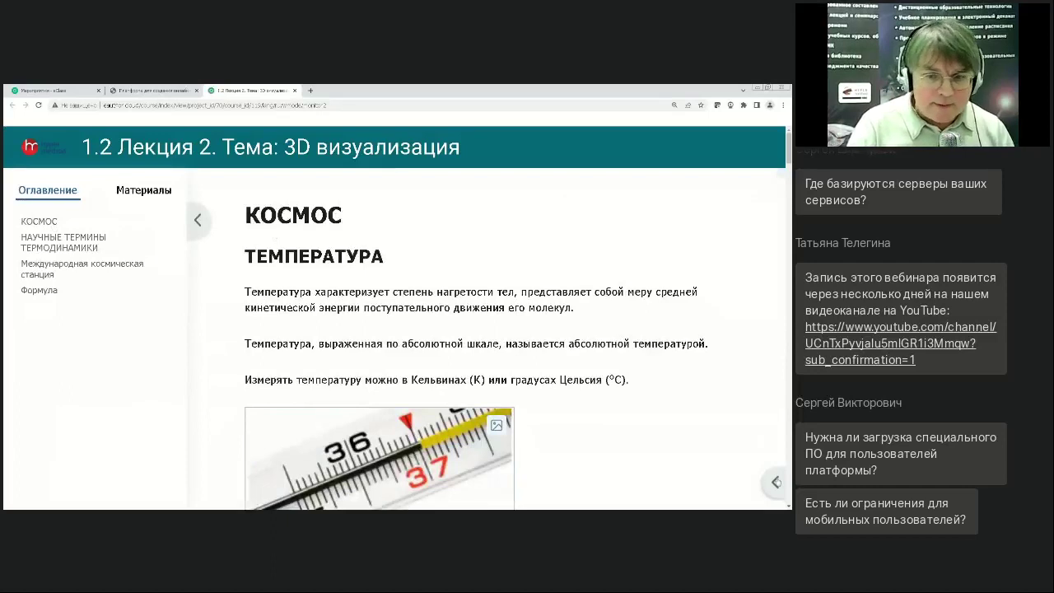
- Show the longread's search, zoom and language controls, and expand the КОСМОС section in the table of contents
left_click(775, 482)
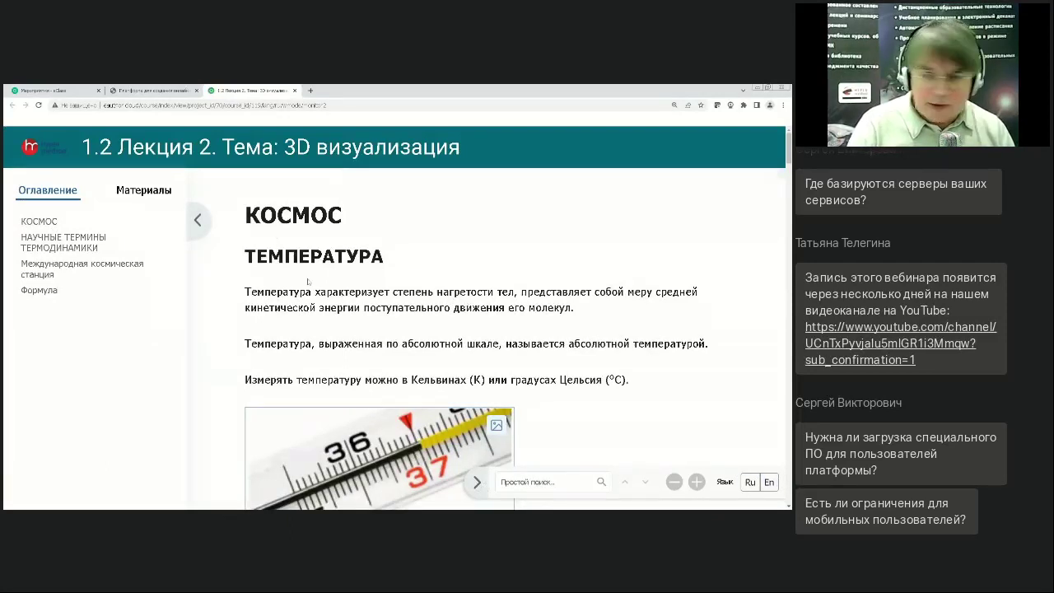
left_click(45, 223)
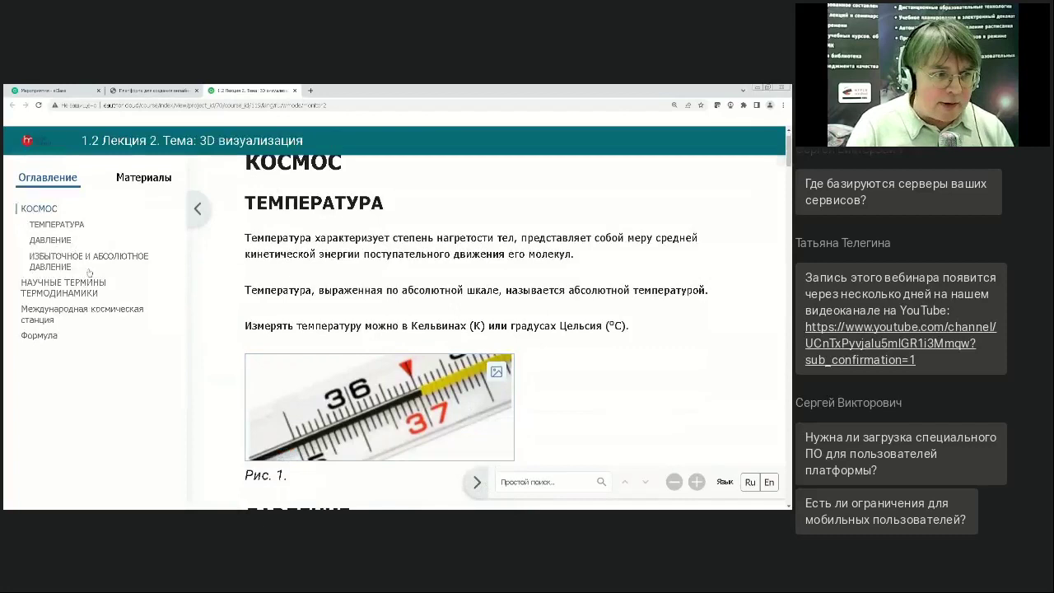
left_click(51, 238)
left_click(41, 209)
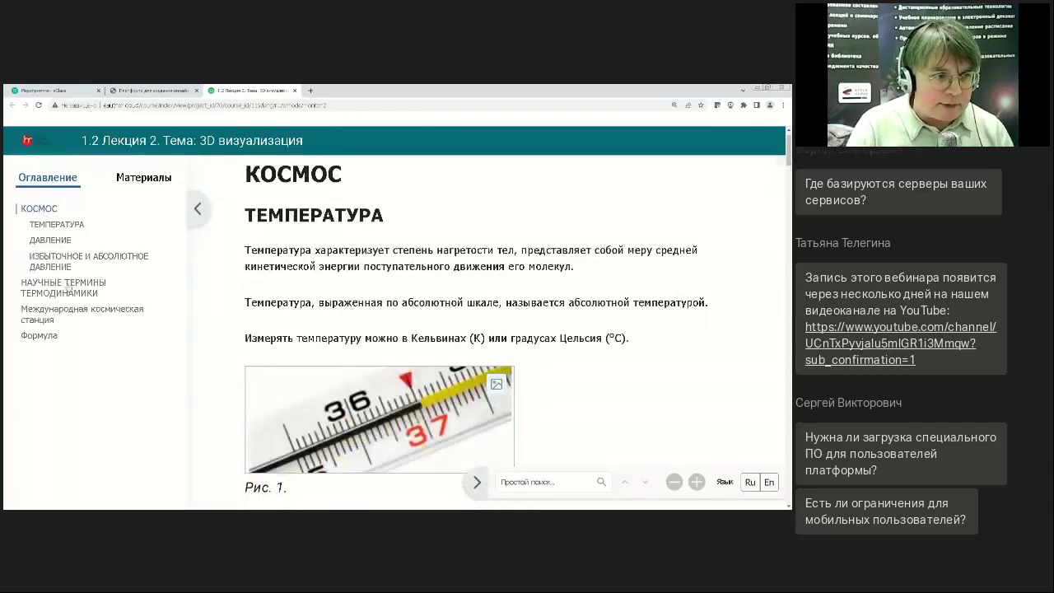
left_click(68, 286)
left_click(37, 210)
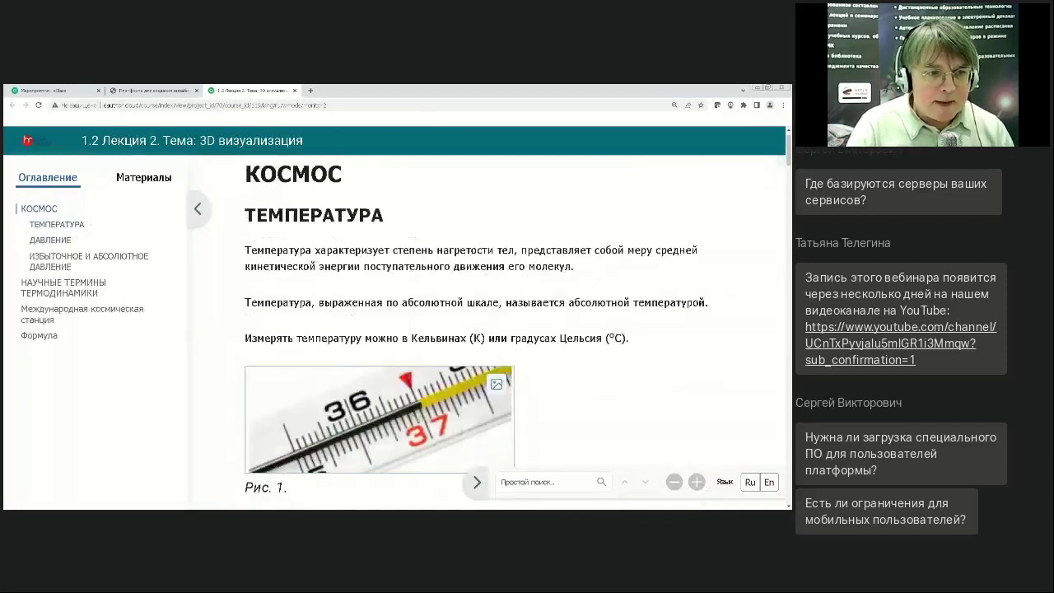
- Look through the ДАВЛЕНИЕ and ИЗБЫТОЧНОЕ И АБСОЛЮТНОЕ ДАВЛЕНИЕ sections down to the interactive piping diagram
scroll(509, 271, "down", 5)
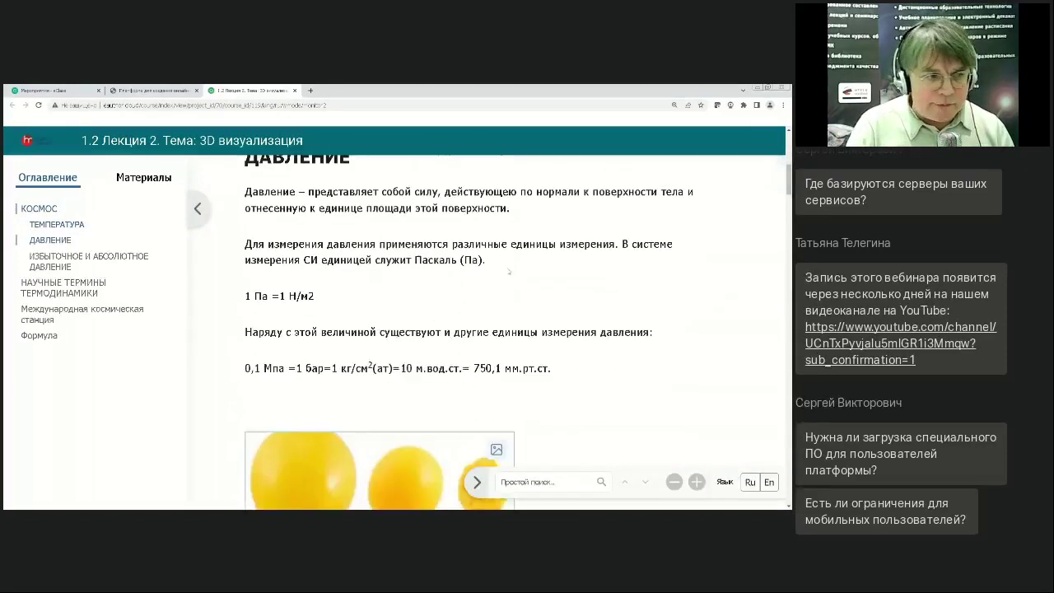
scroll(497, 270, "down", 2)
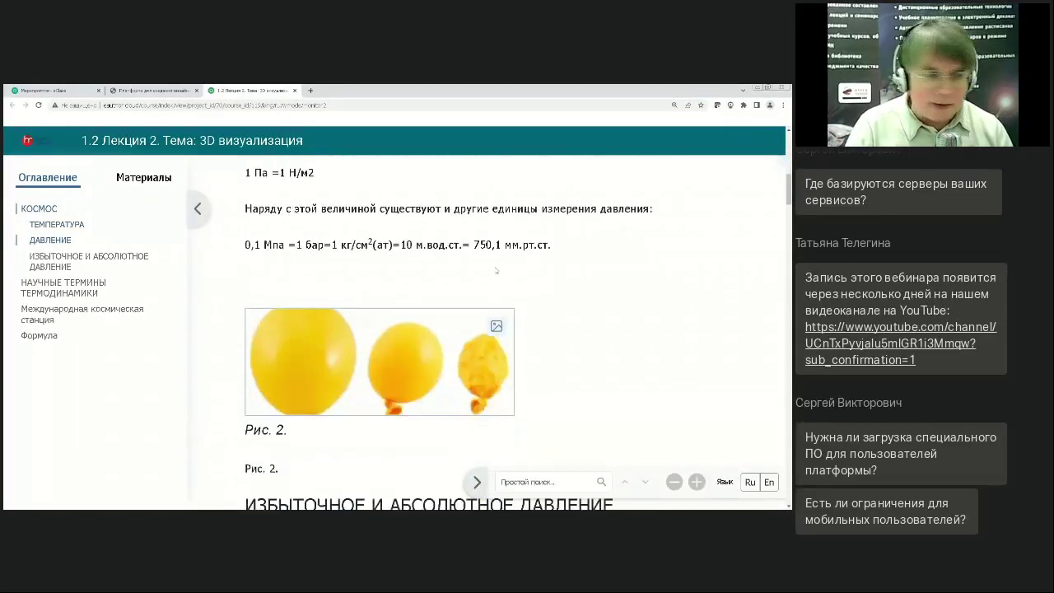
scroll(497, 271, "down", 5)
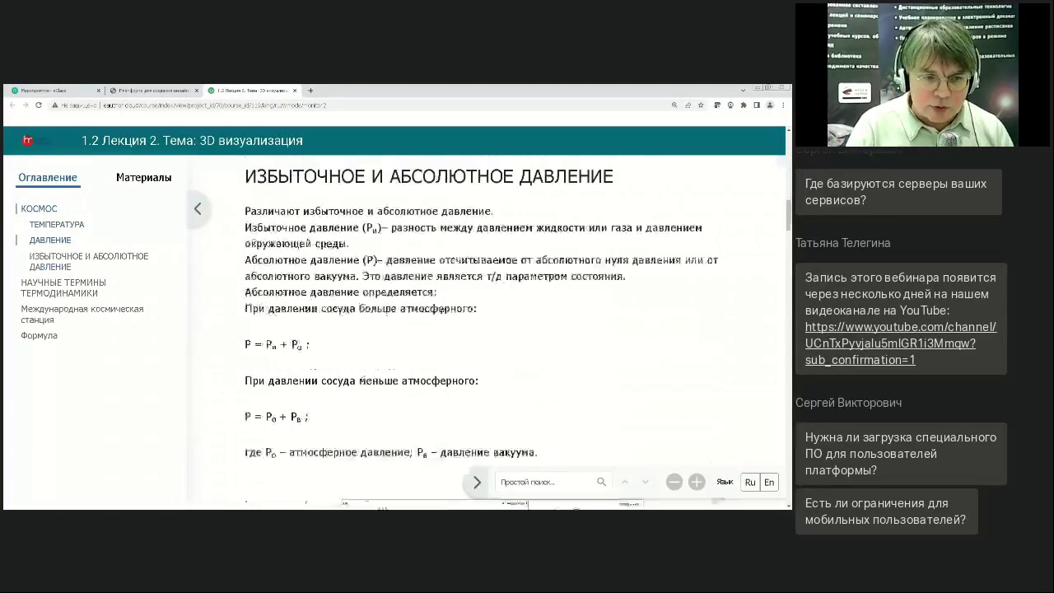
scroll(453, 241, "down", 3)
scroll(453, 241, "up", 3)
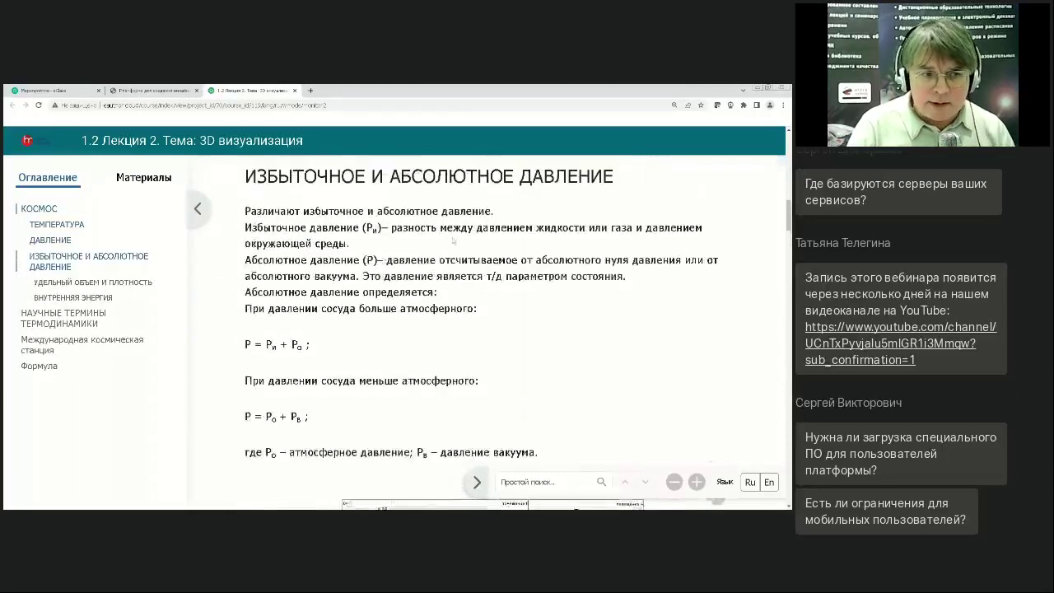
scroll(453, 241, "up", 1)
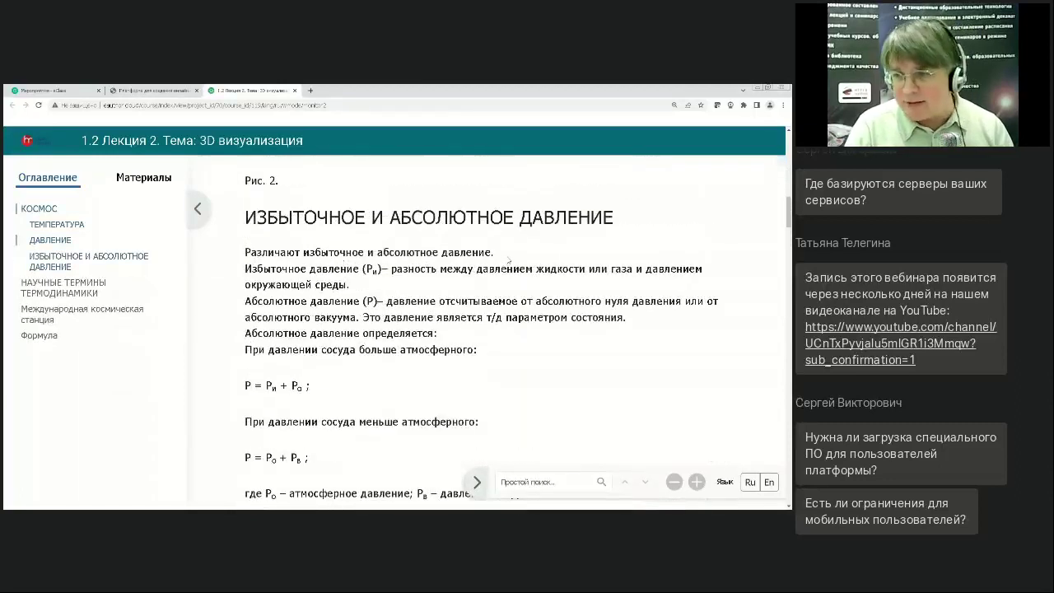
scroll(509, 261, "down", 2)
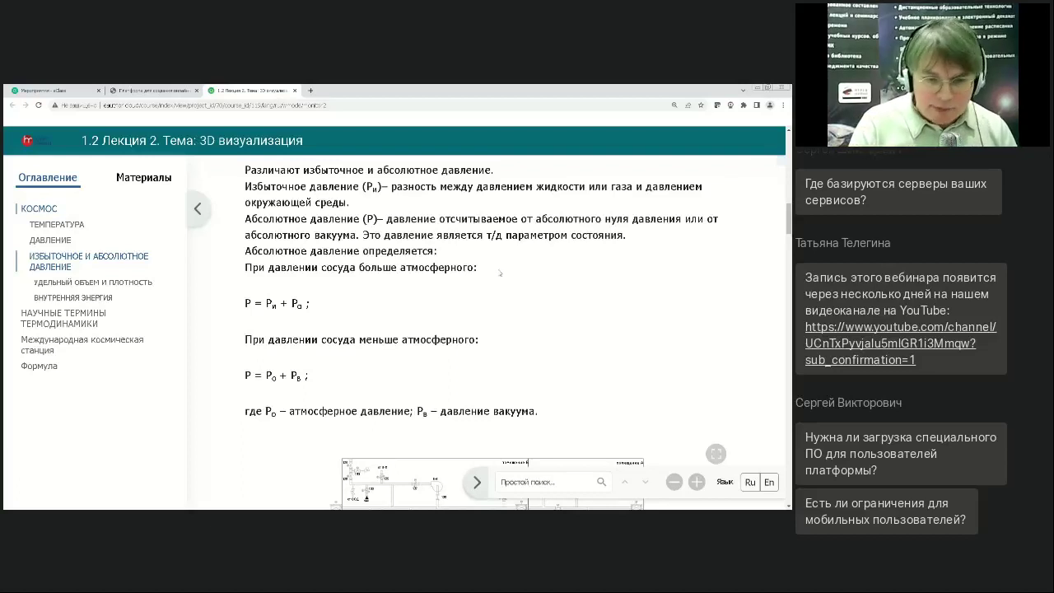
scroll(500, 273, "down", 1)
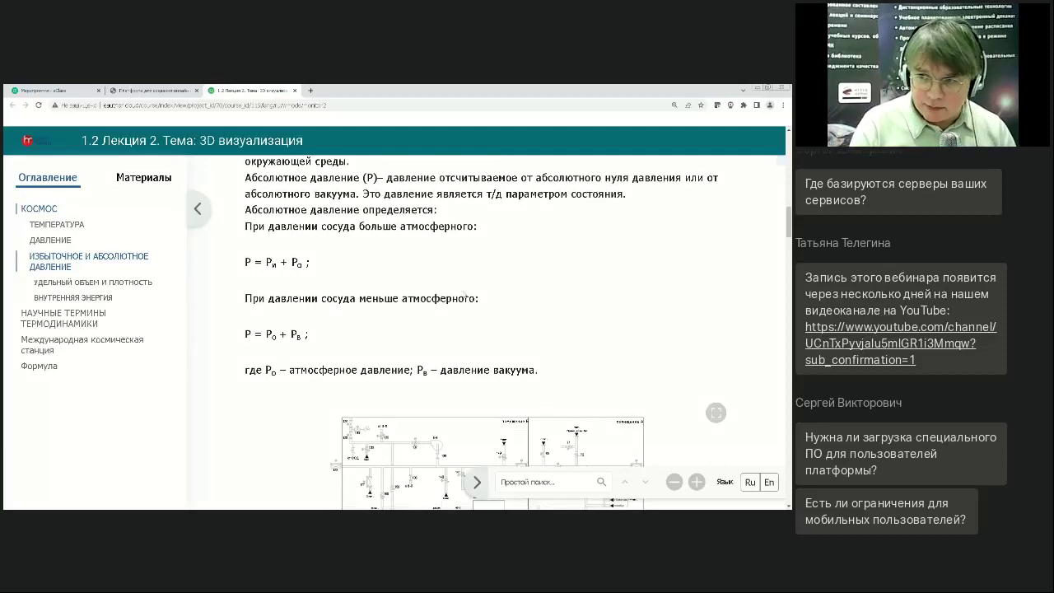
scroll(494, 330, "down", 5)
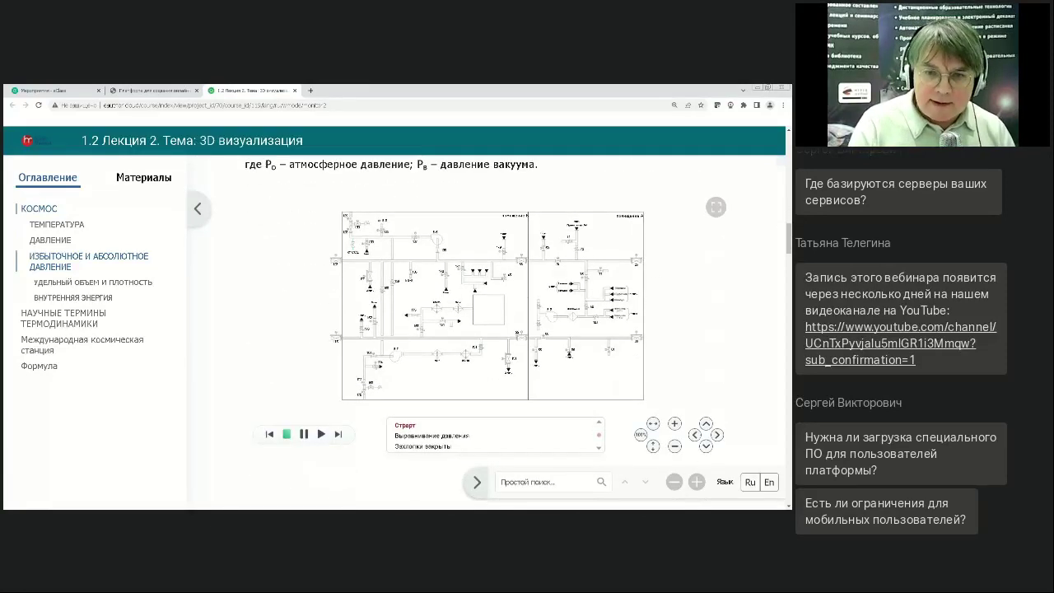
scroll(486, 330, "down", 1)
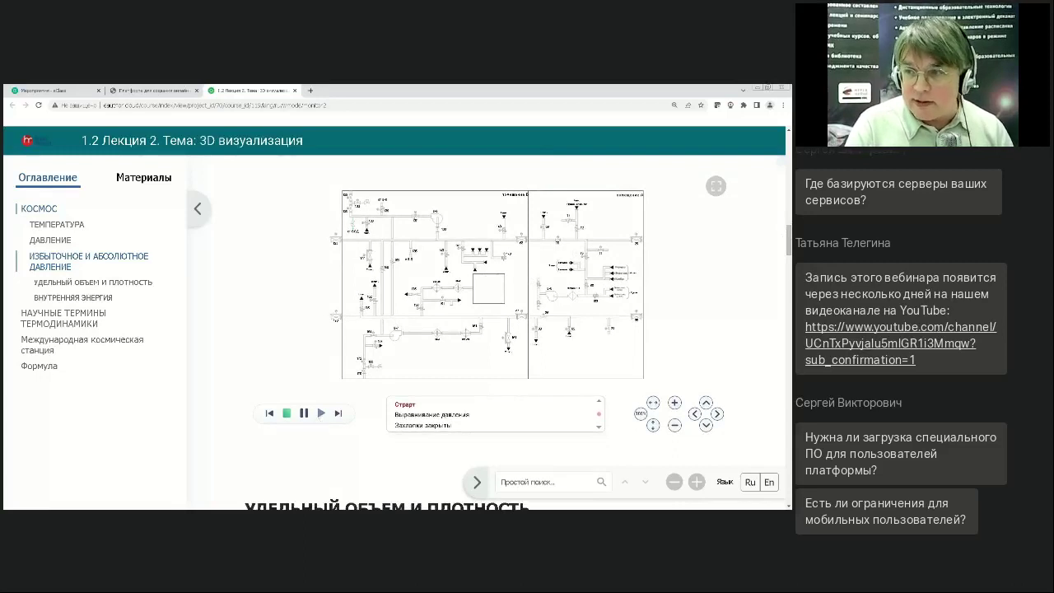
- Play the piping diagram animation, collapse its stage list, and pause it at the Наполнение баков stage
left_click(321, 413)
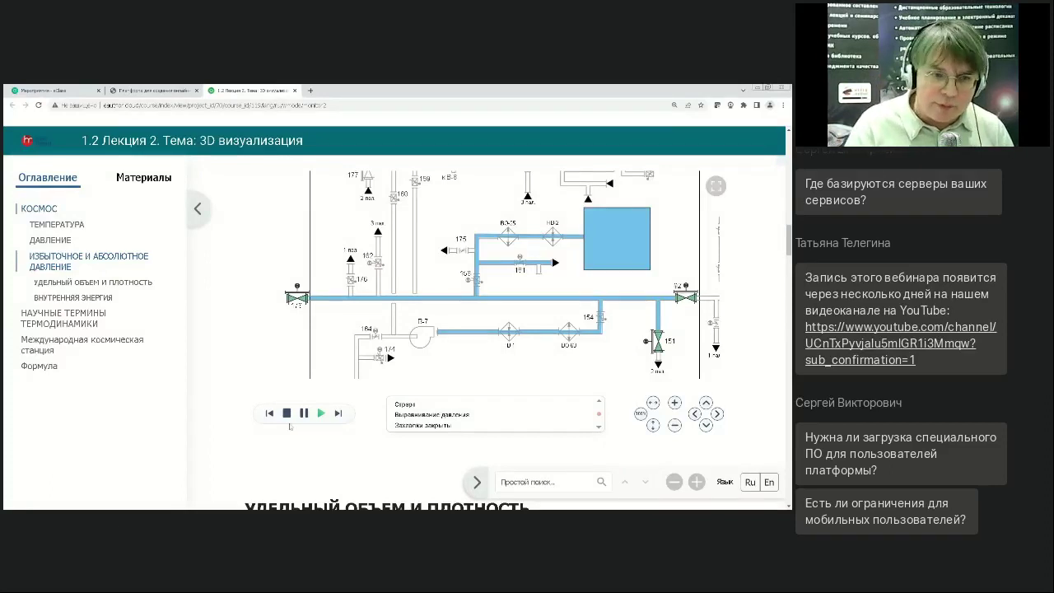
left_click(601, 430)
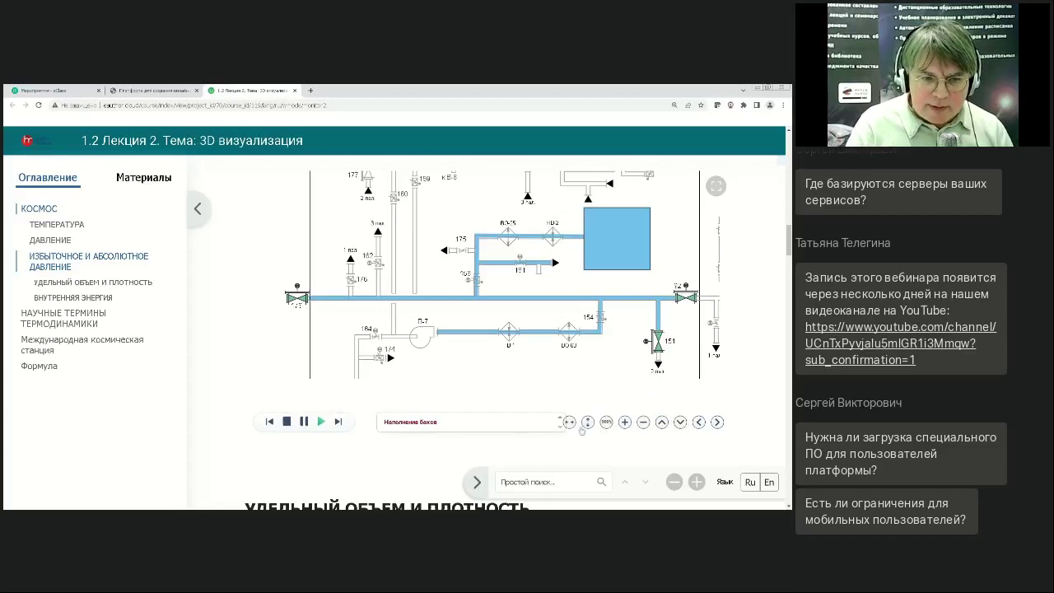
left_click(423, 424)
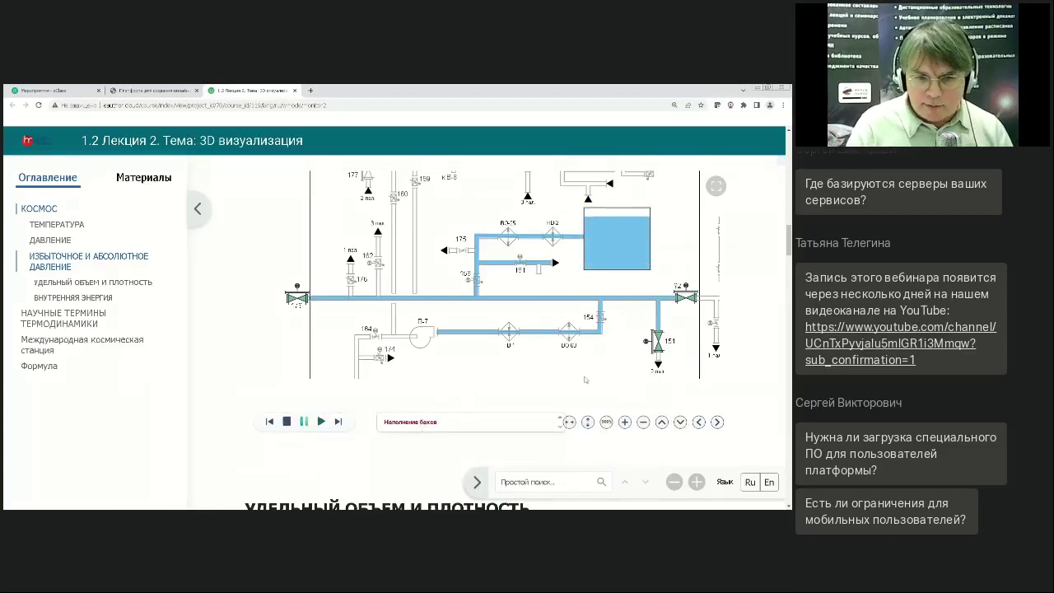
- Zoom the piping diagram in and out, and switch the animation to the Выравнивание давления stage from its expanded stage list
left_click(625, 422)
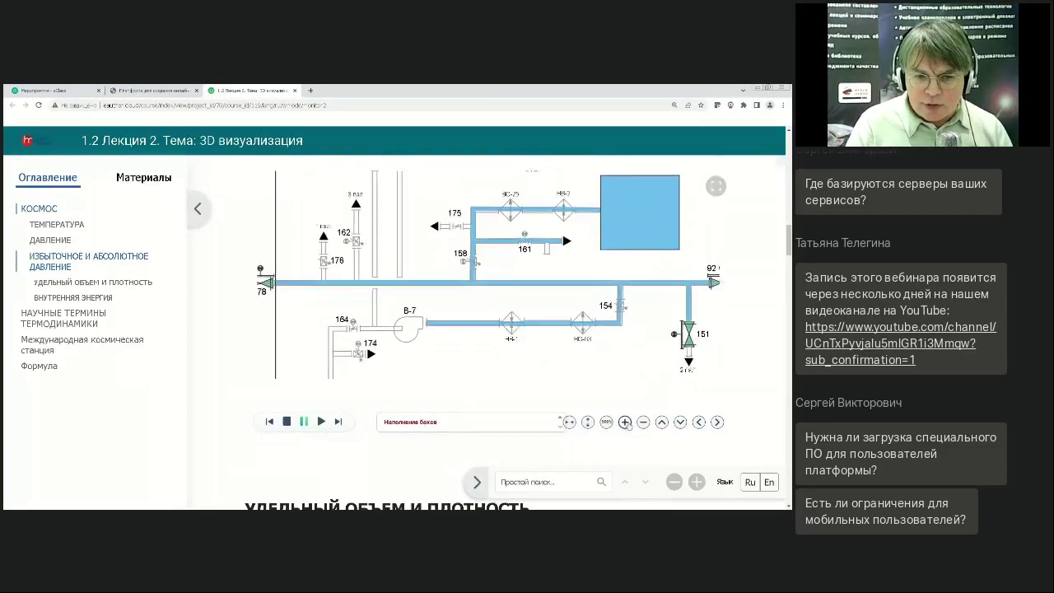
left_click(643, 422)
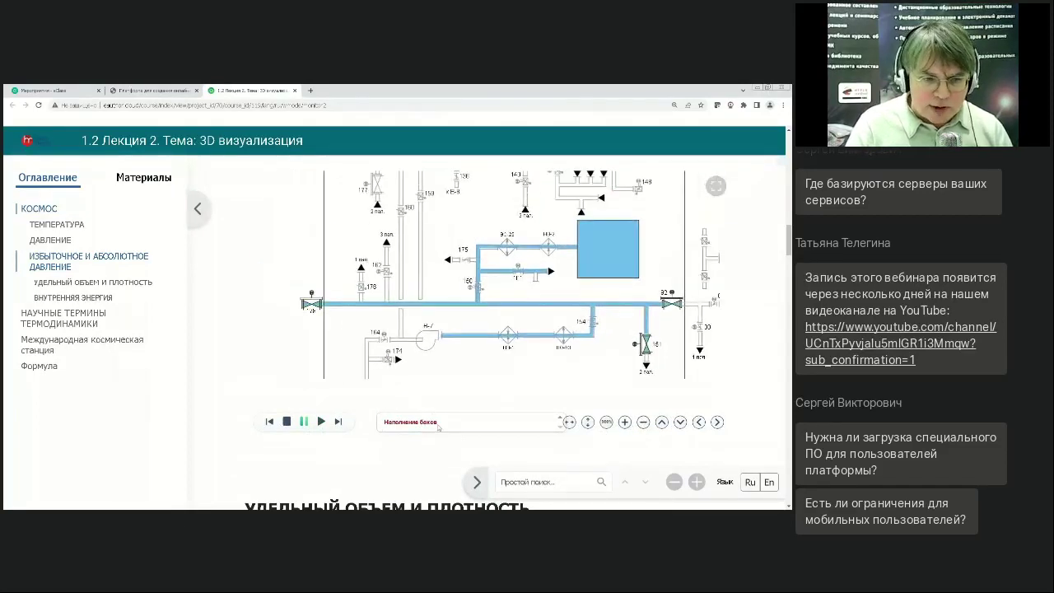
left_click(560, 422)
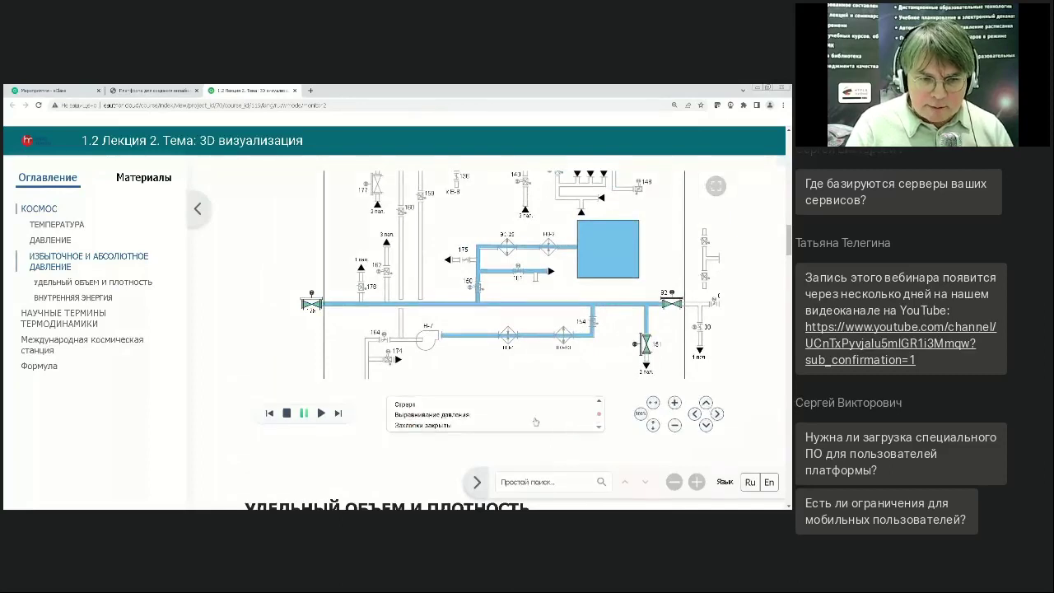
left_click(421, 416)
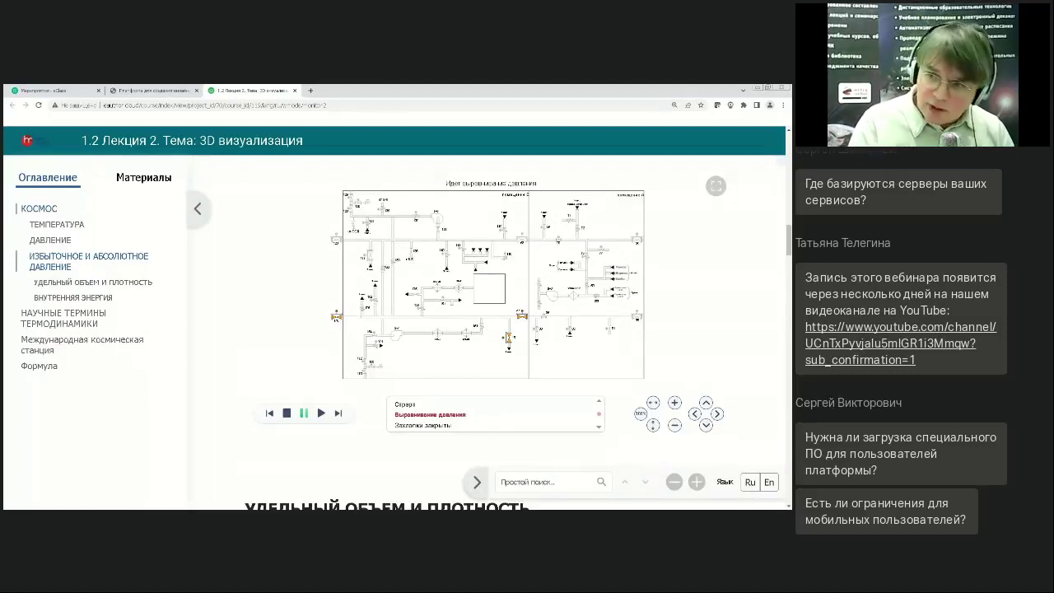
- Look through the sections below the diagram to the embedded video under НАУЧНЫЕ ТЕРМИНЫ ТЕРМОДИНАМИКИ
scroll(508, 338, "down", 5)
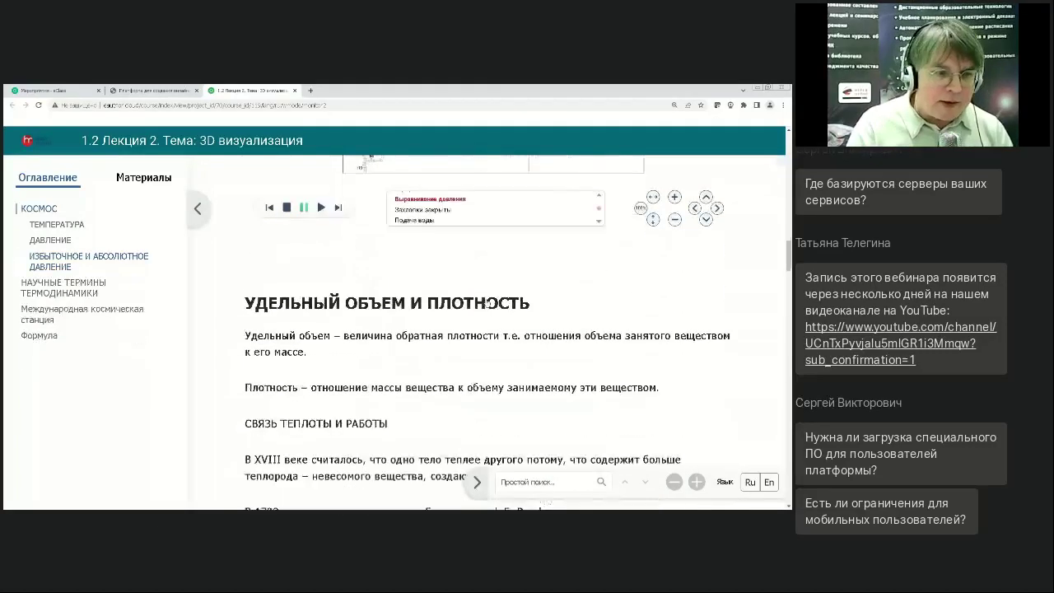
scroll(484, 299, "down", 3)
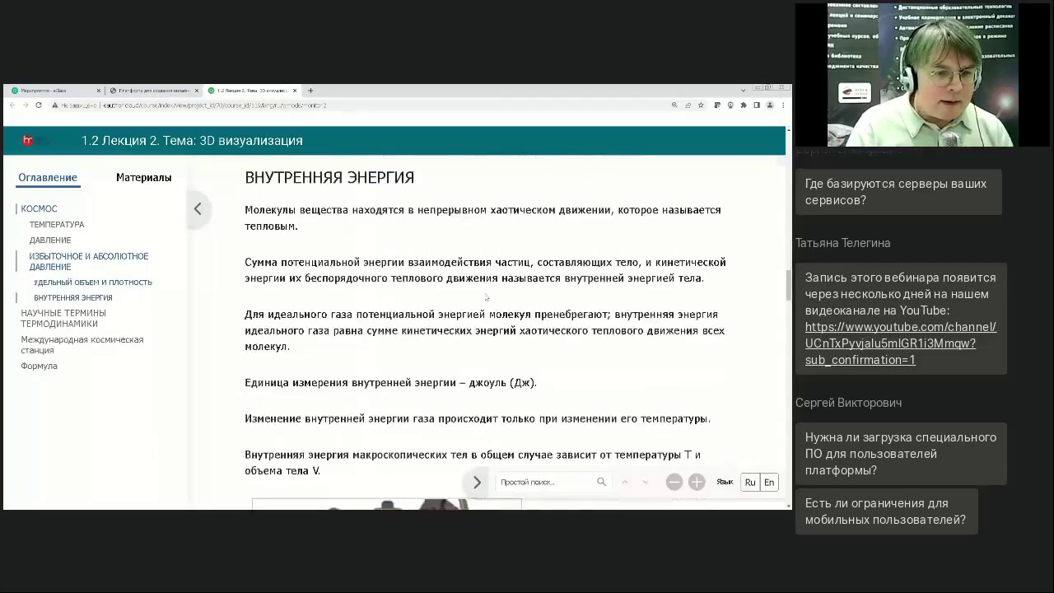
scroll(486, 298, "down", 5)
scroll(488, 296, "down", 8)
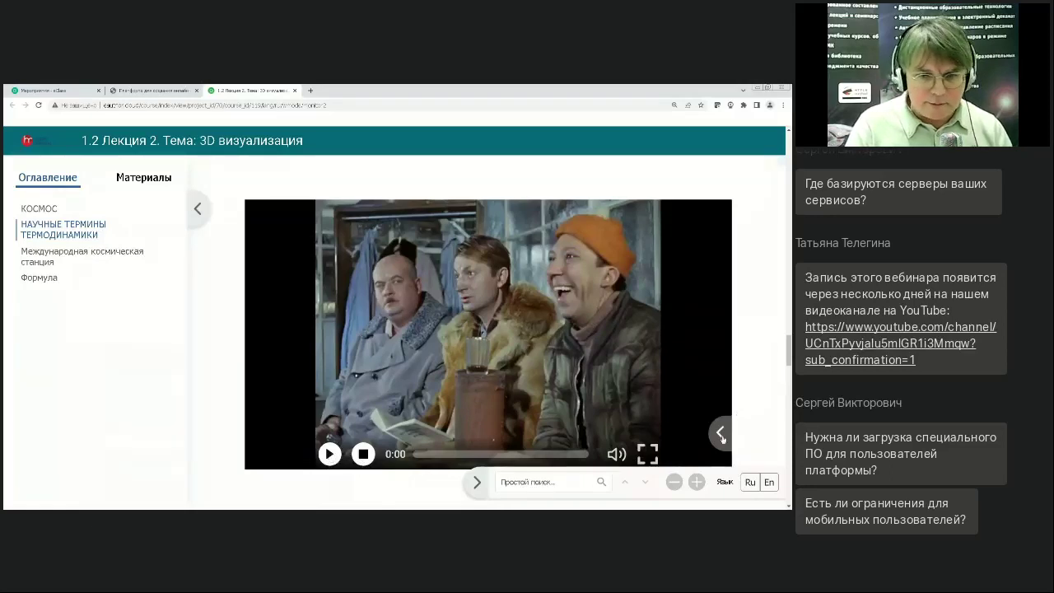
scroll(746, 350, "down", 1)
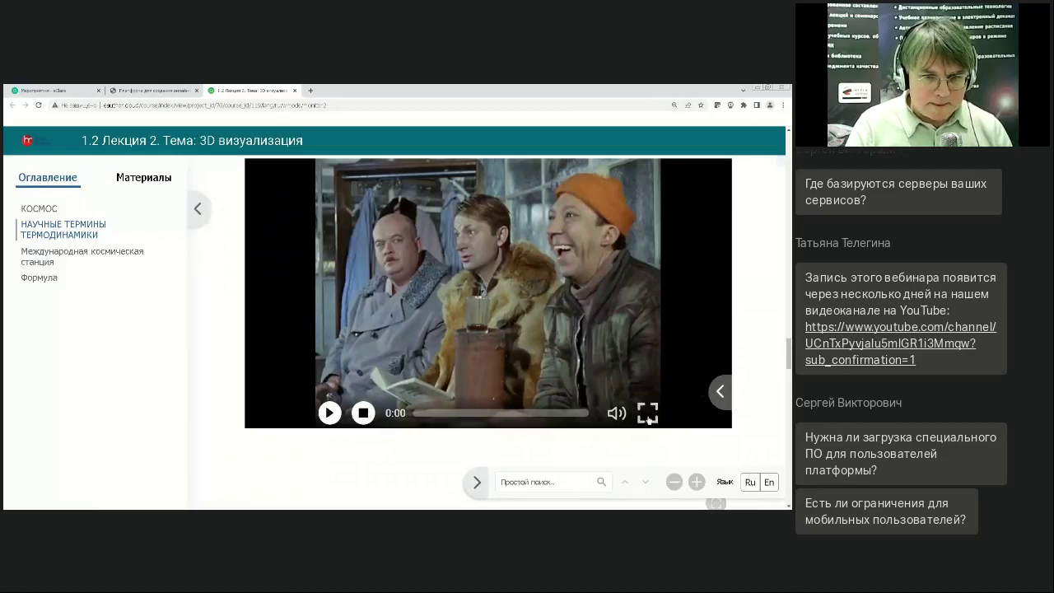
scroll(342, 425, "up", 2)
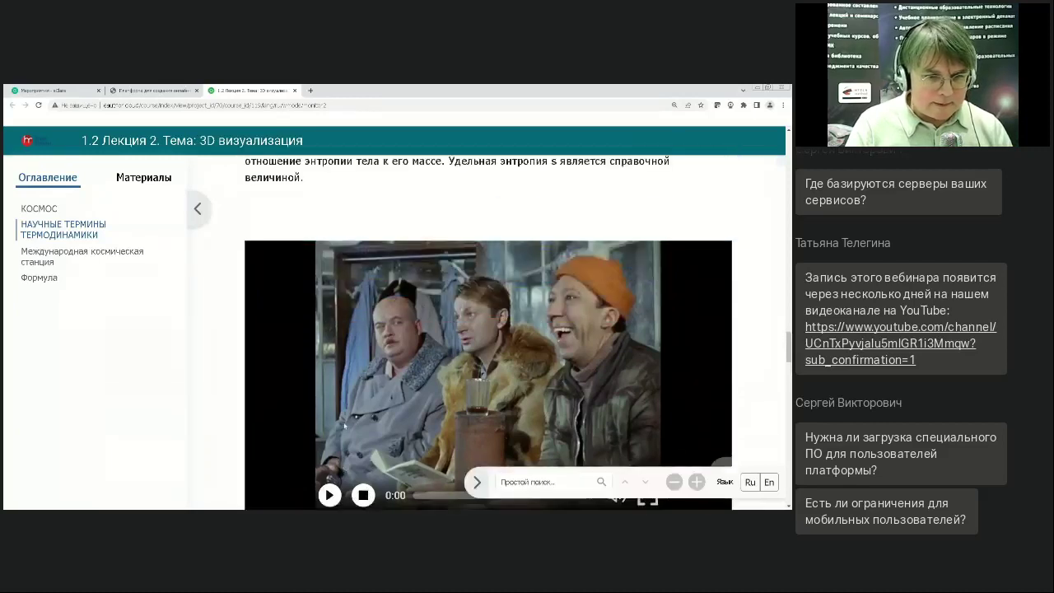
scroll(344, 425, "down", 2)
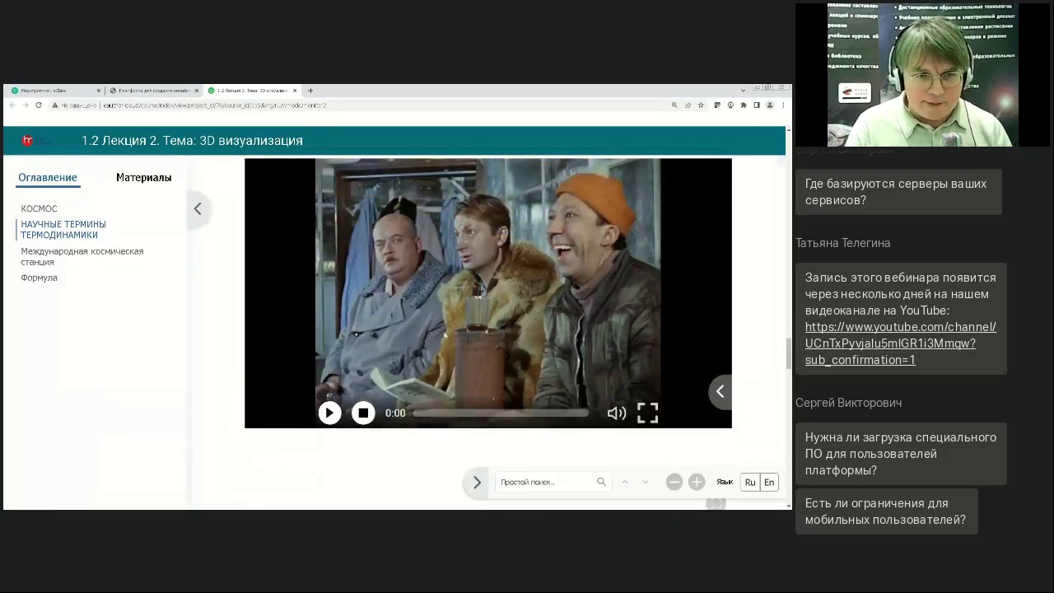
scroll(444, 333, "down", 2)
scroll(444, 333, "up", 3)
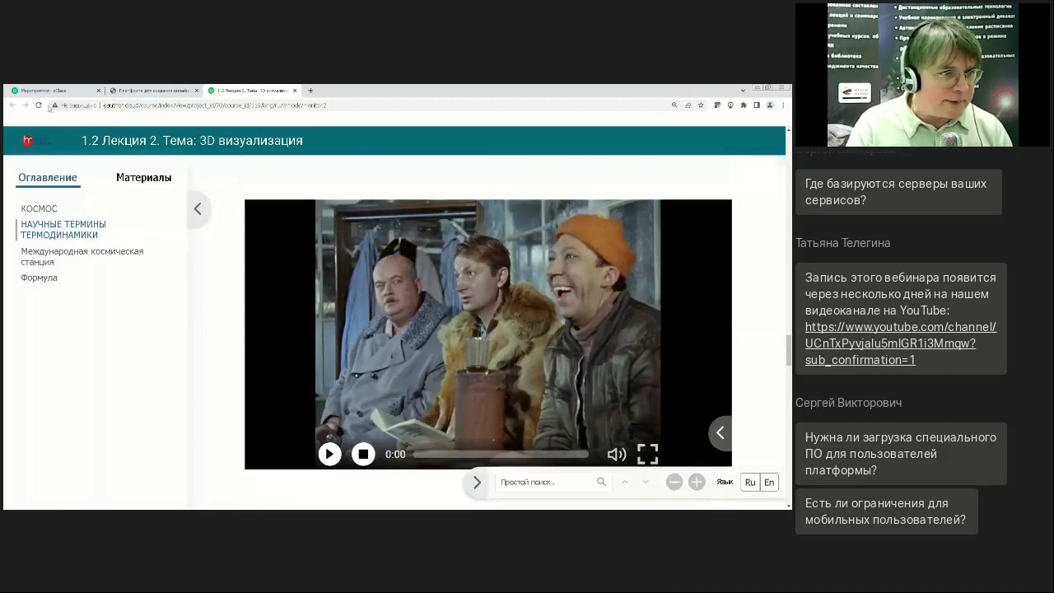
- Reload the longread, look through the video's transcript, and play the video up to the line starting За срыв срока before pausing it
left_click(39, 104)
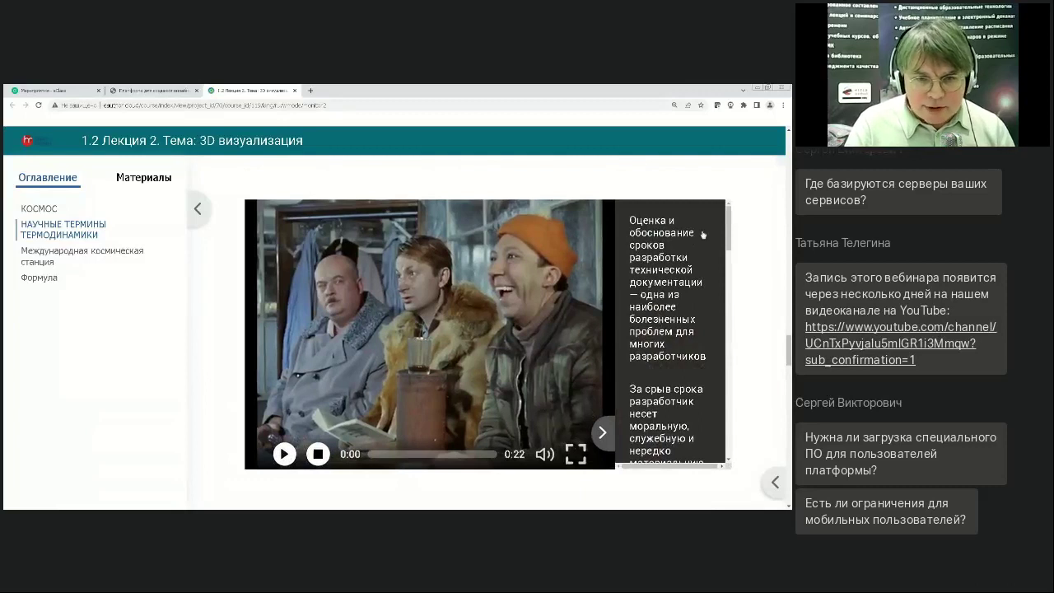
left_click_drag(727, 220, 729, 227)
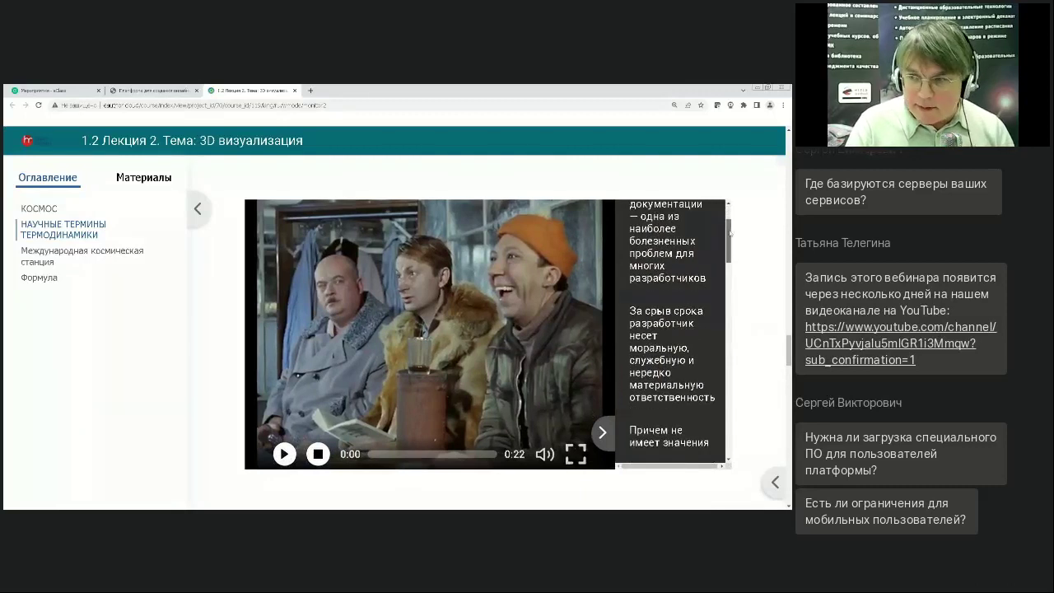
scroll(729, 234, "down", 2)
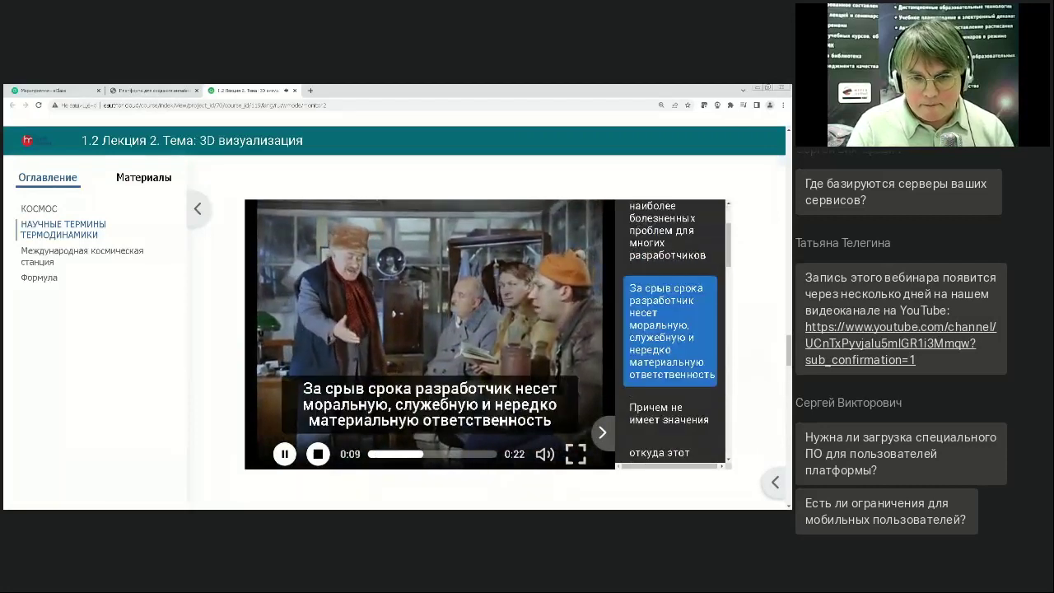
left_click(284, 460)
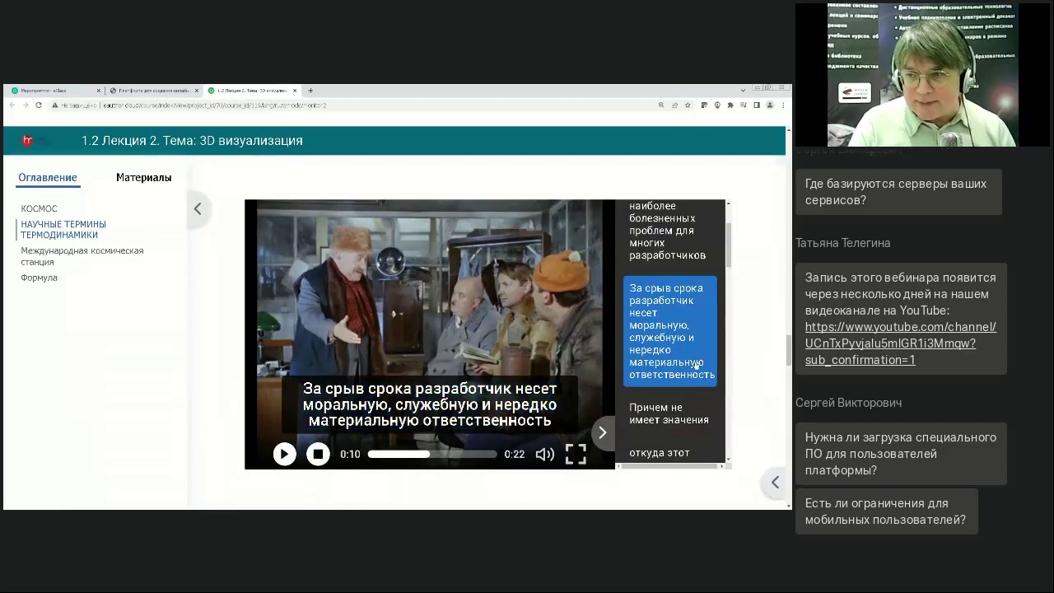
- Jump through the video by its transcript lines, from Причем не имеет значения to Поэтому разработчики документации нуждаются в методиках
left_click(663, 409)
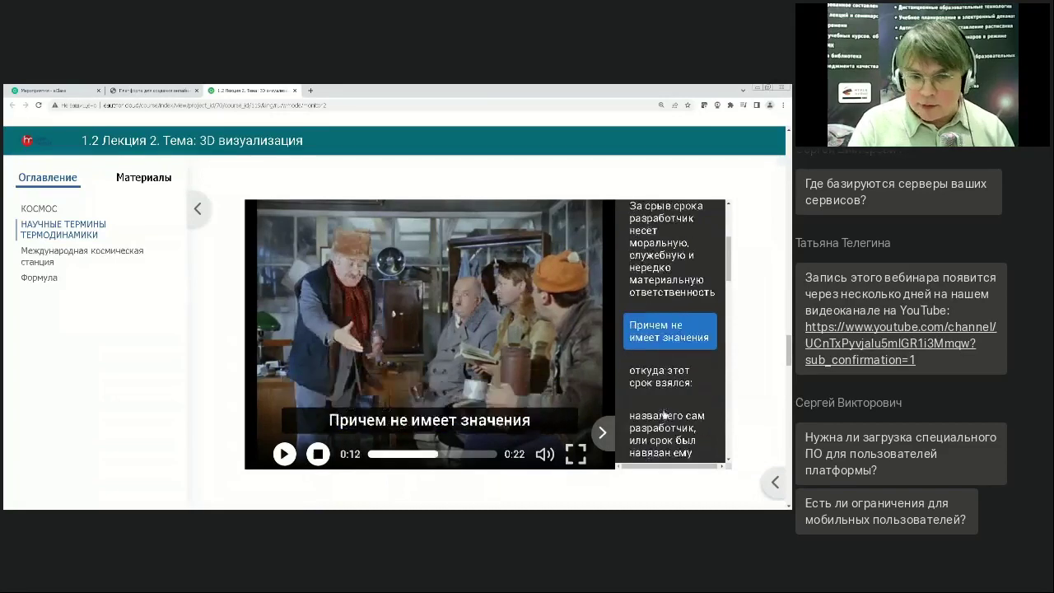
left_click(664, 431)
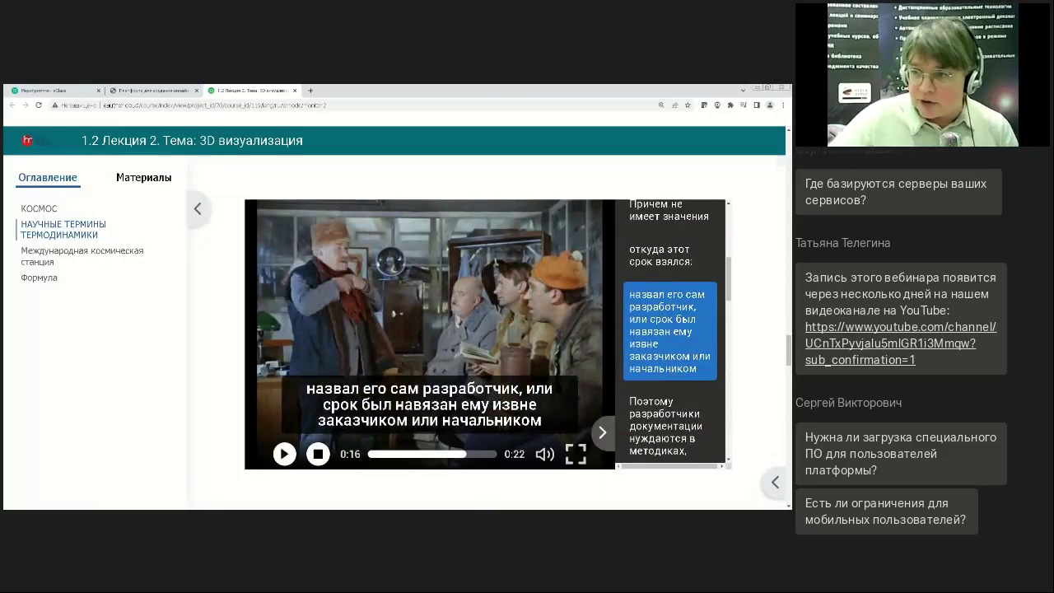
left_click(651, 412)
left_click(669, 253)
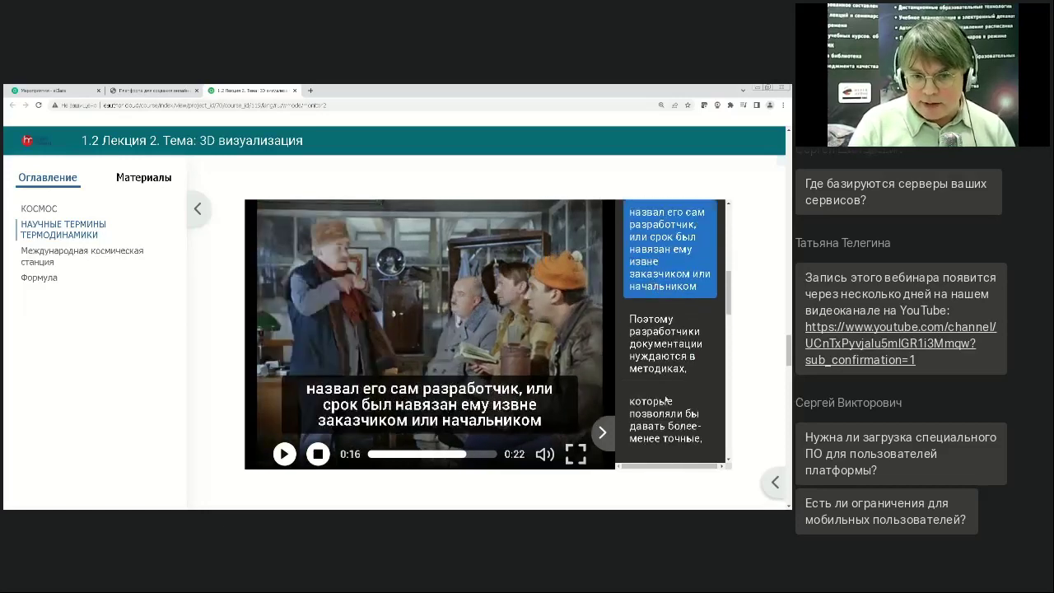
left_click(666, 416)
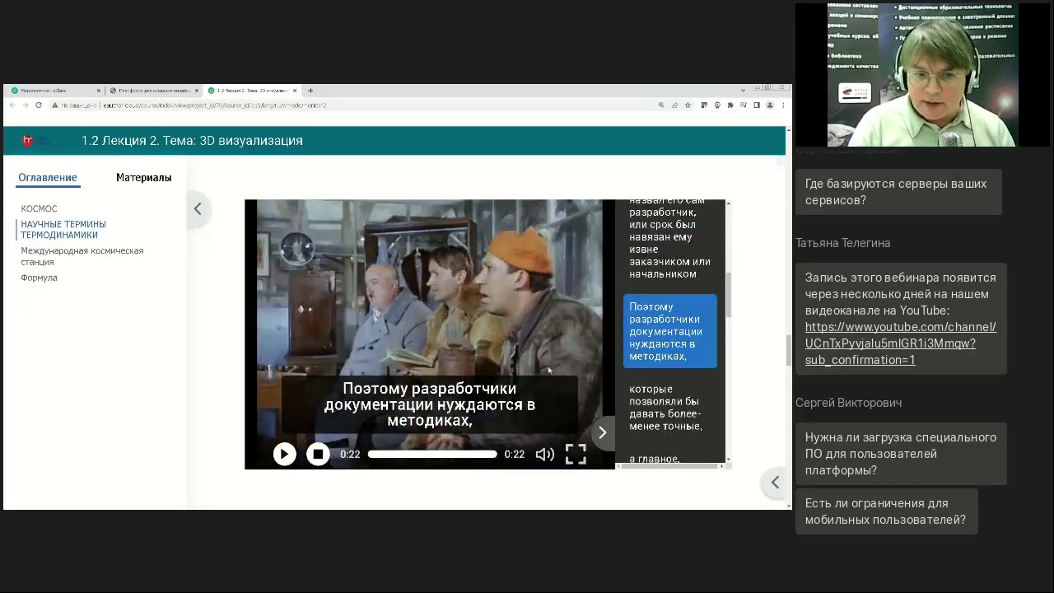
- Hide the video's transcript and expand the Руководство людьми and Замещение подчиненных руководителем sections in the block below the video
scroll(550, 363, "down", 1)
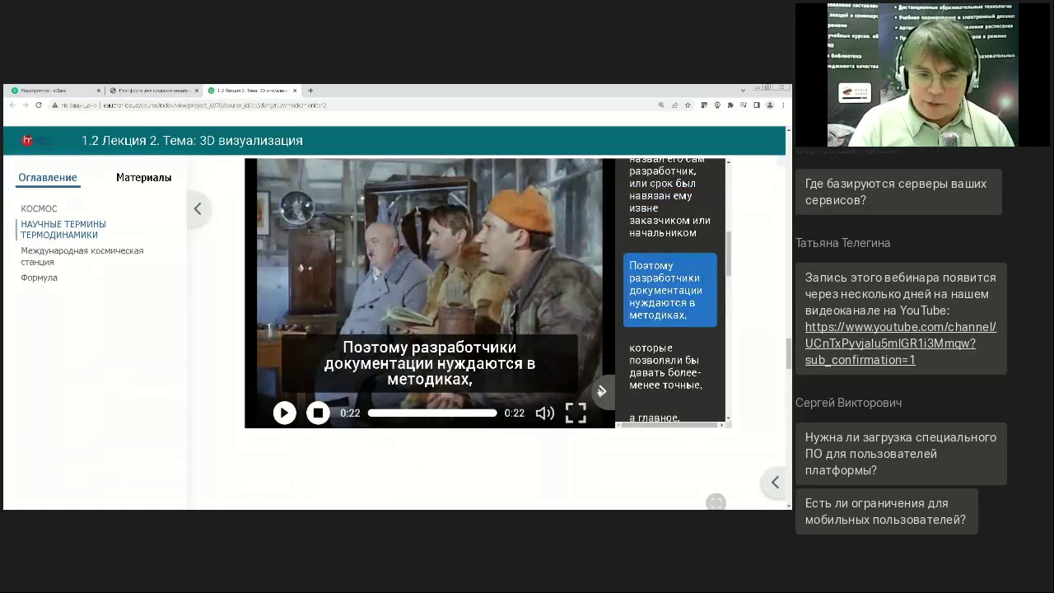
left_click(601, 392)
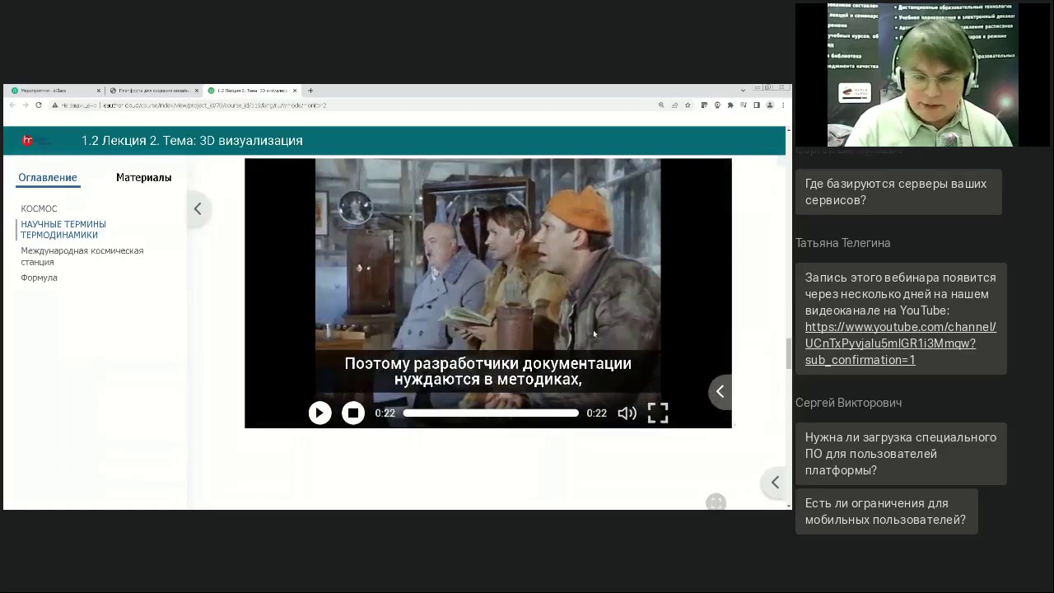
scroll(594, 333, "down", 2)
scroll(487, 362, "down", 4)
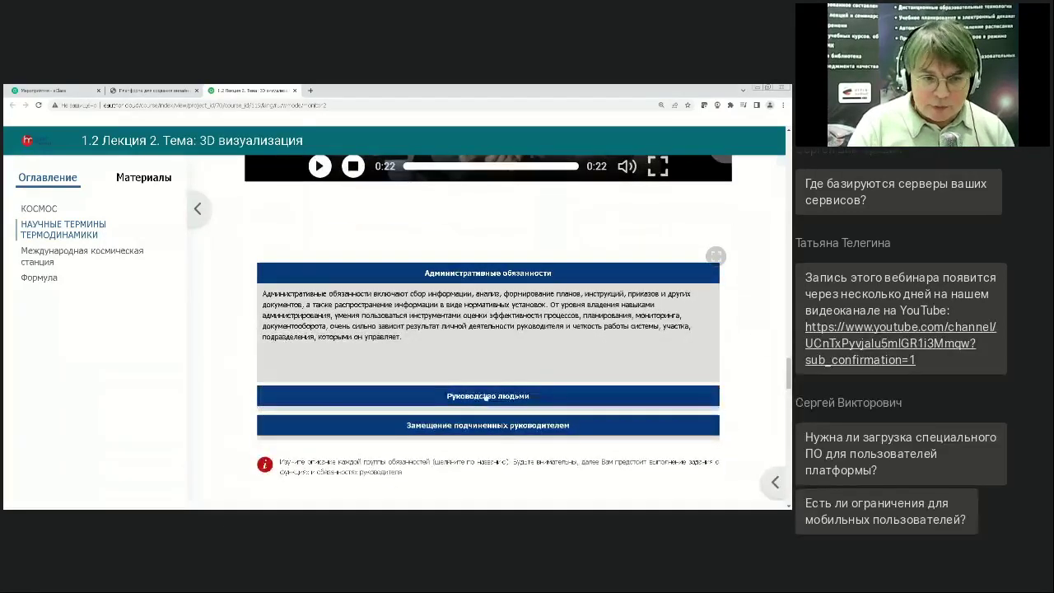
left_click(488, 390)
scroll(486, 341, "down", 1)
left_click(486, 342)
- Answer test question 1 with Распределять финансовые ресурсы and submit it
scroll(486, 342, "down", 5)
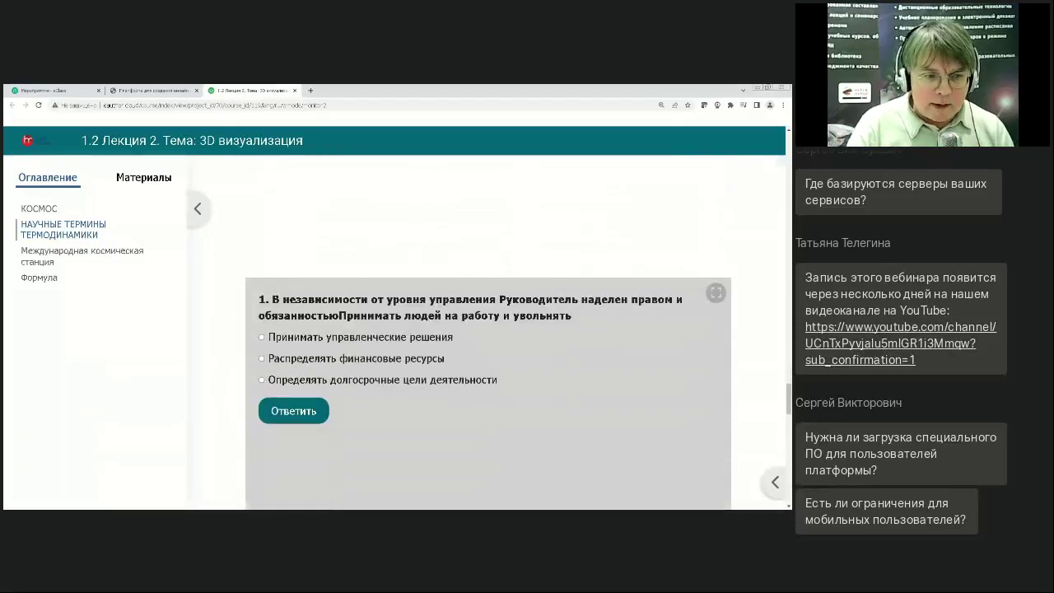
left_click(262, 360)
left_click(293, 410)
- In the enlarged monitor exercise, place Календарь on 5, Популярность курсов on 2 and План занятий на сегодня on 1, and leave the enlarged view
scroll(535, 329, "down", 4)
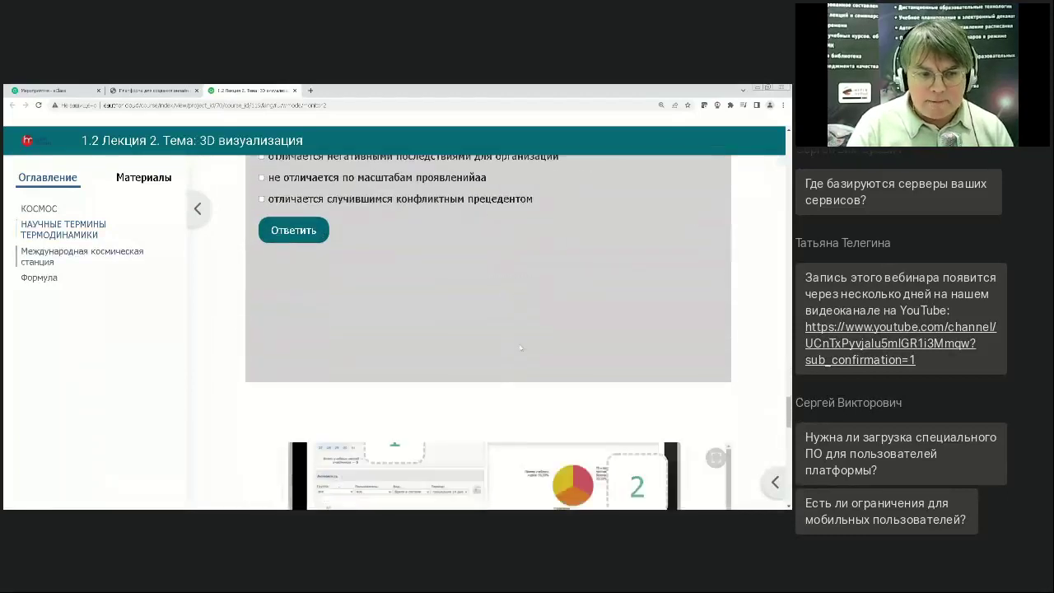
scroll(535, 329, "down", 1)
scroll(534, 330, "up", 1)
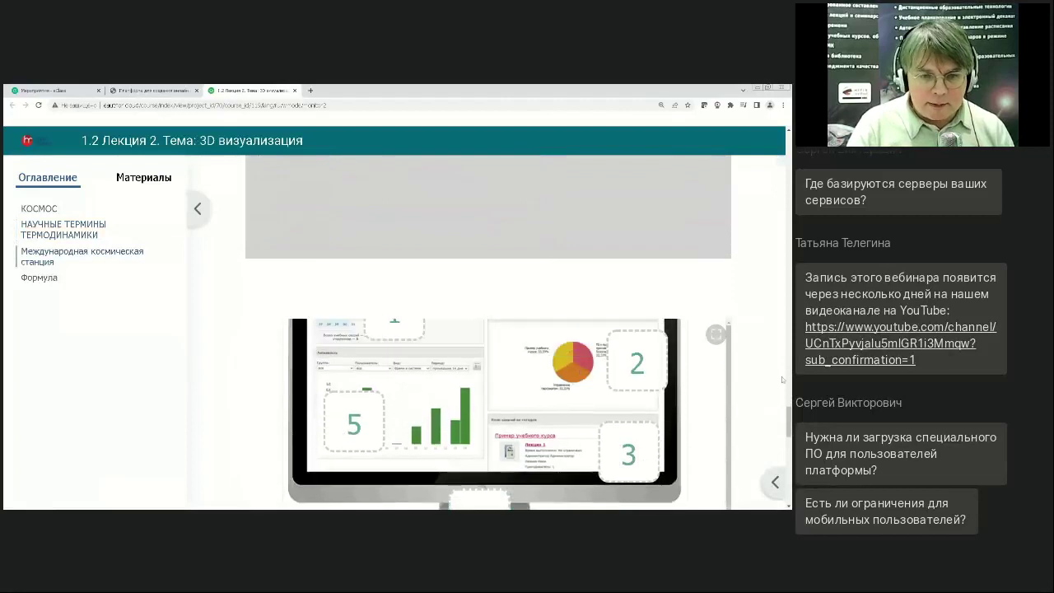
left_click(719, 339)
left_click_drag(243, 466, 260, 285)
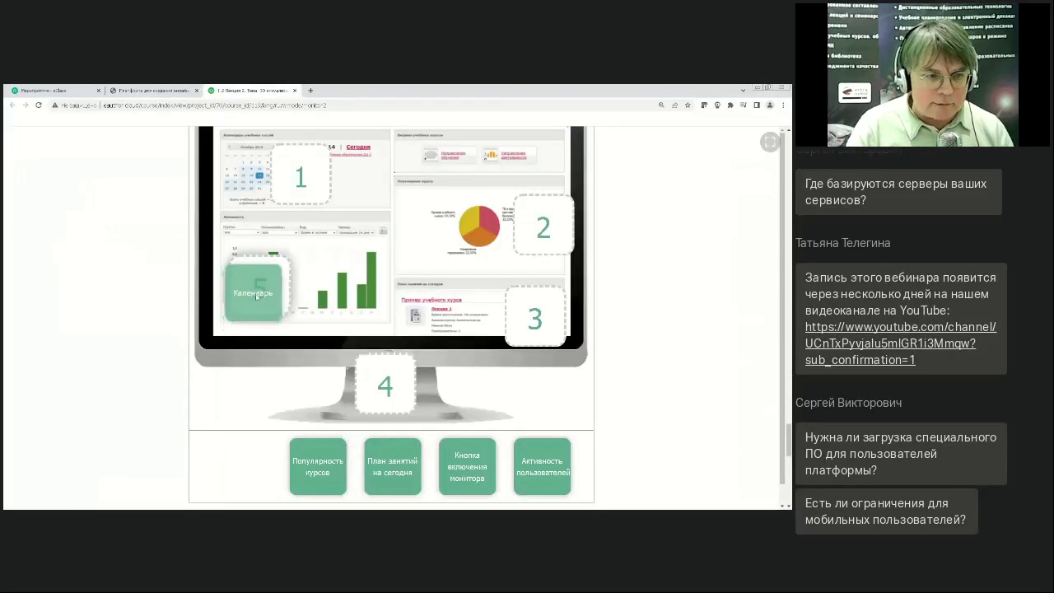
left_click_drag(330, 484, 541, 224)
left_click_drag(400, 457, 305, 175)
scroll(658, 318, "down", 1)
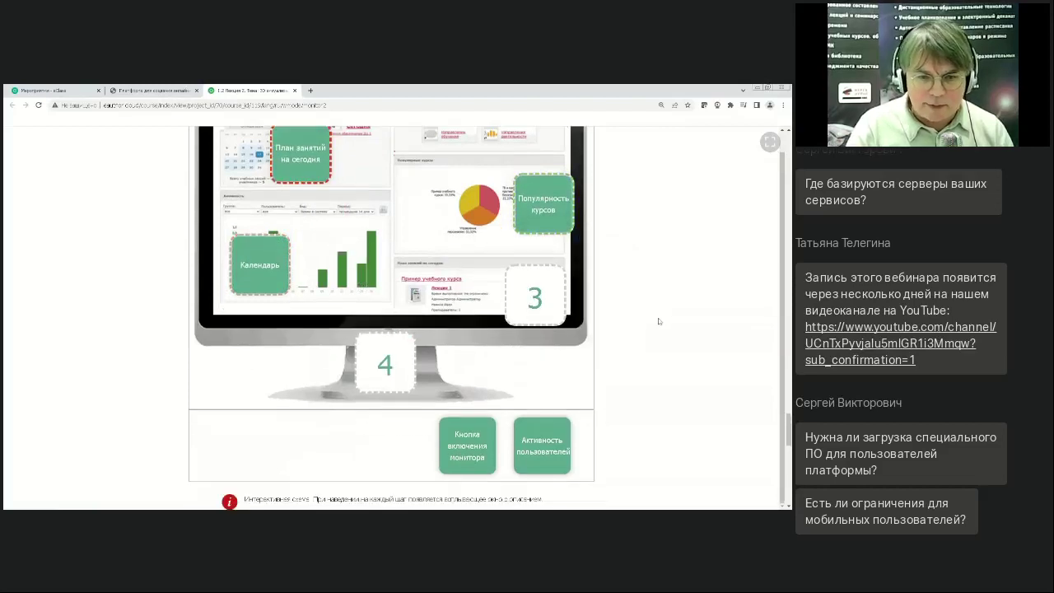
scroll(646, 320, "up", 1)
left_click(770, 142)
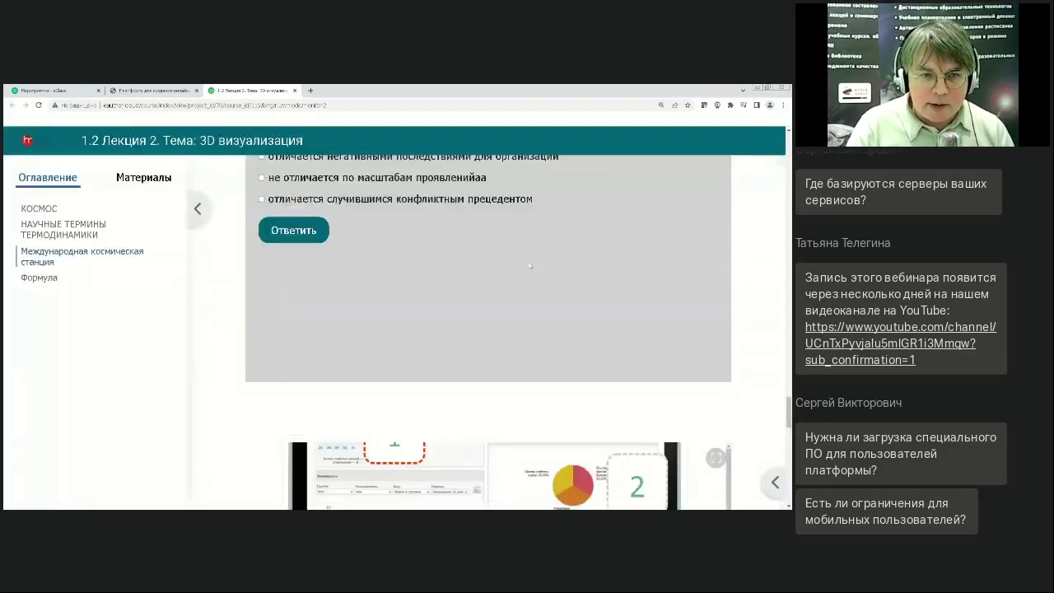
- Rotate the esa station 3D scene, play the first stage of FINAL INGRESS, and turn the view around the hatch
scroll(515, 278, "down", 10)
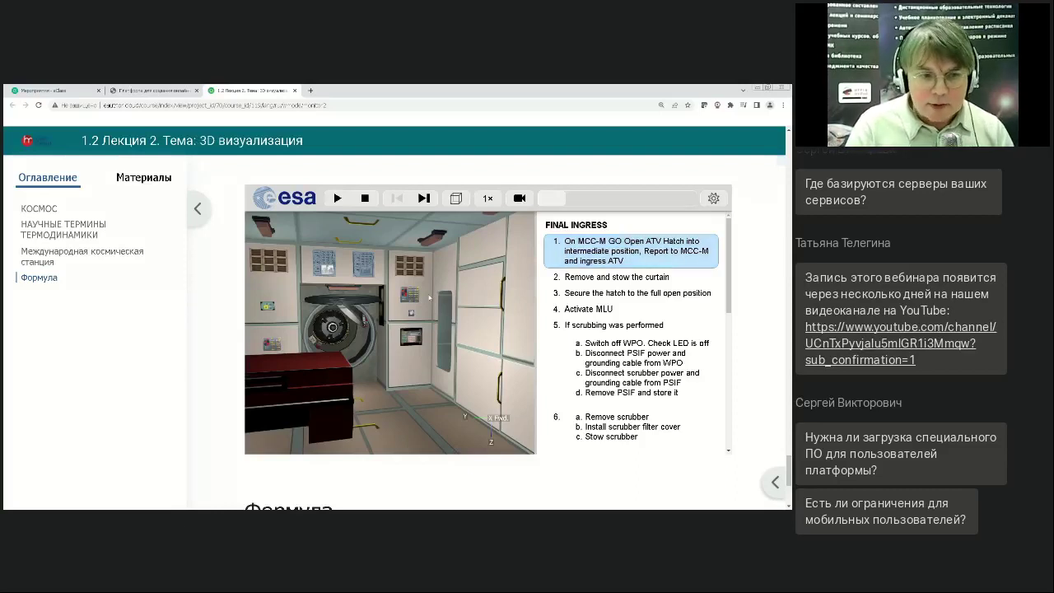
mouse_move(375, 319)
left_mouse_down()
mouse_move(430, 270)
mouse_move(449, 319)
mouse_move(434, 320)
mouse_move(409, 281)
left_mouse_up()
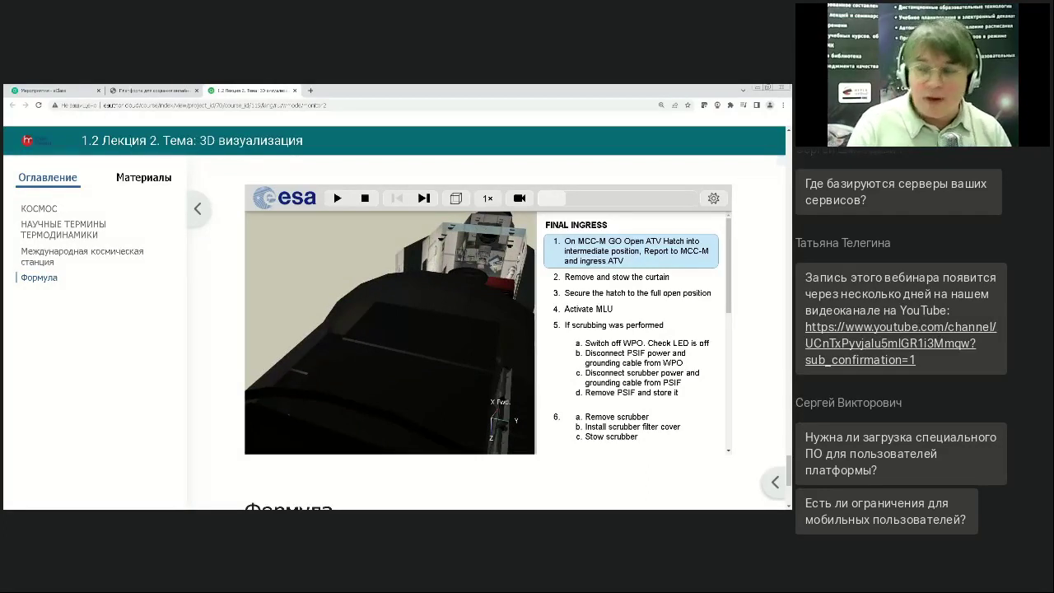
left_click(337, 198)
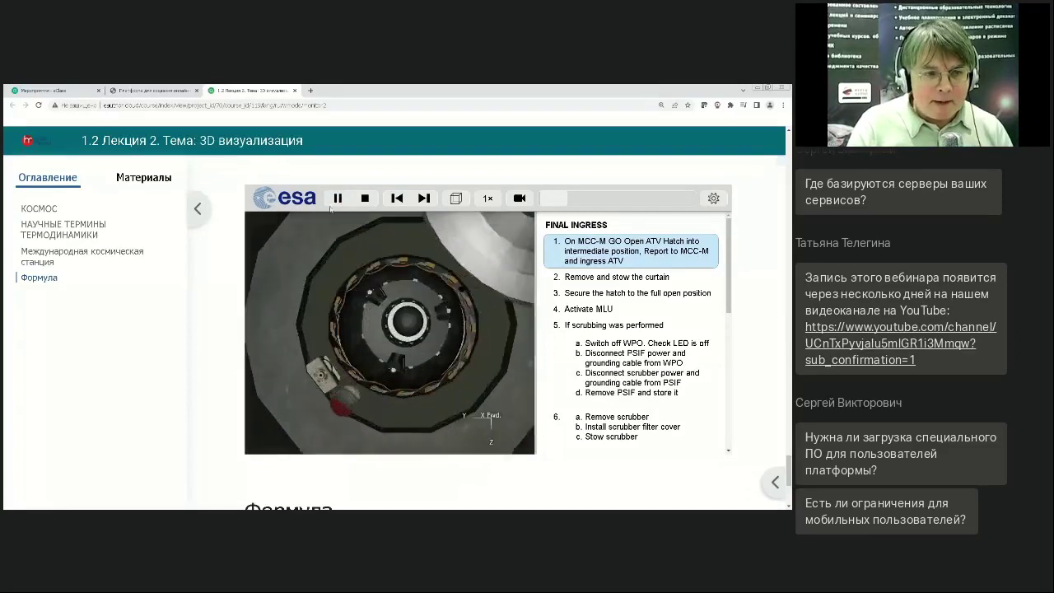
left_click(406, 365)
mouse_move(406, 365)
left_mouse_down()
mouse_move(368, 336)
mouse_move(383, 336)
left_mouse_up()
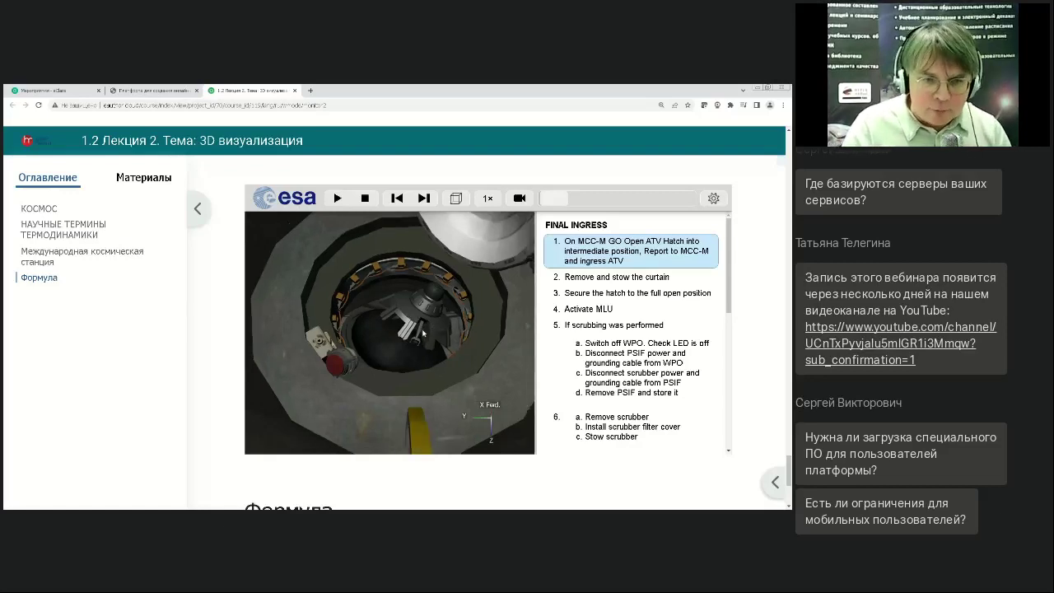
- Look through the FINAL INGRESS procedure list and the Формула section, and return to the ДАВЛЕНИЕ section of the longread
scroll(696, 283, "down", 1)
scroll(696, 283, "down", 1)
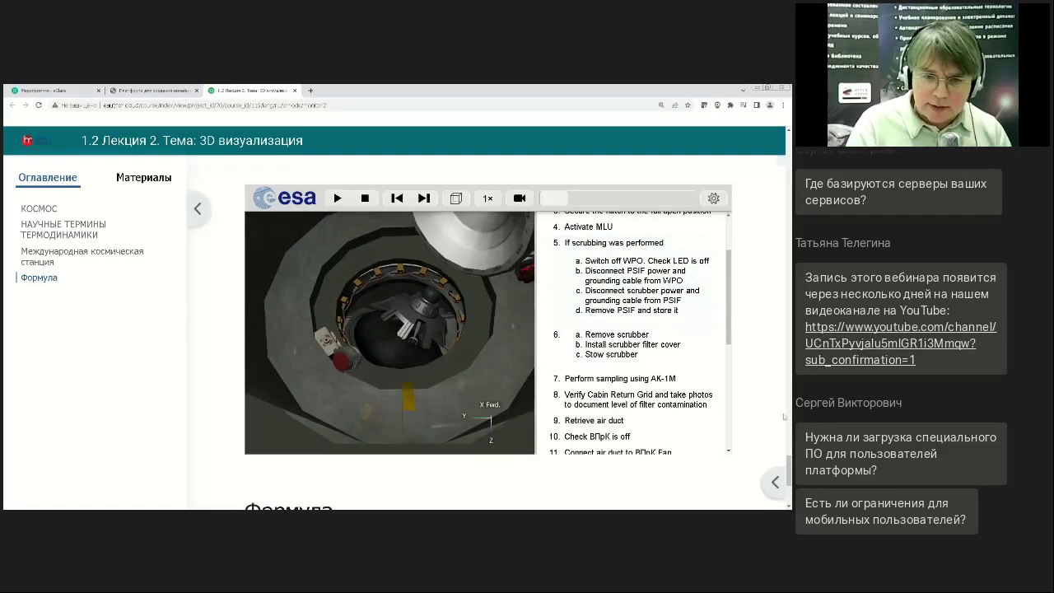
scroll(789, 469, "down", 3)
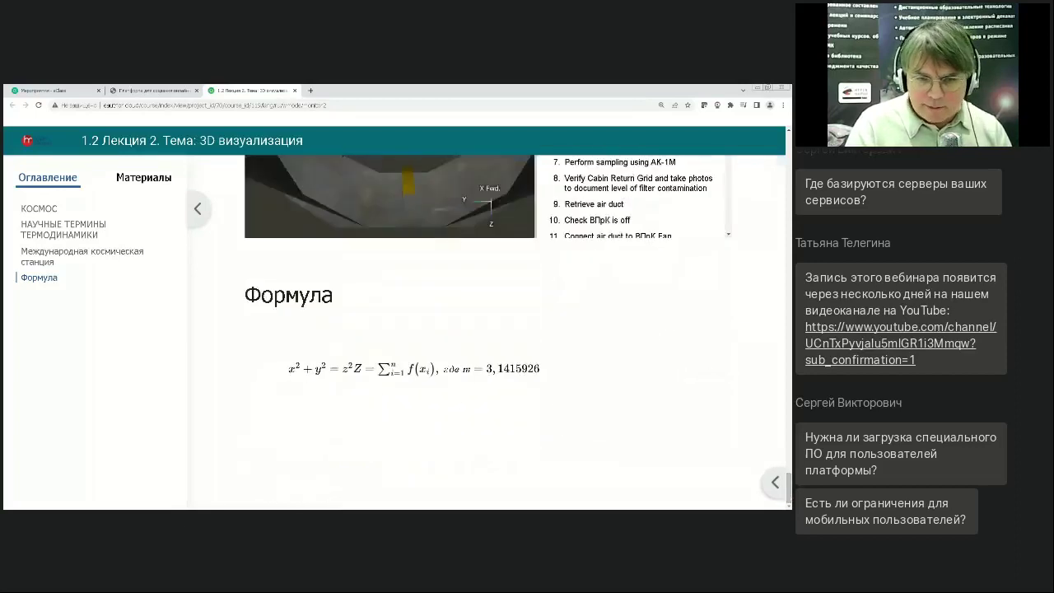
left_click_drag(790, 487, 773, 175)
scroll(773, 179, "up", 1)
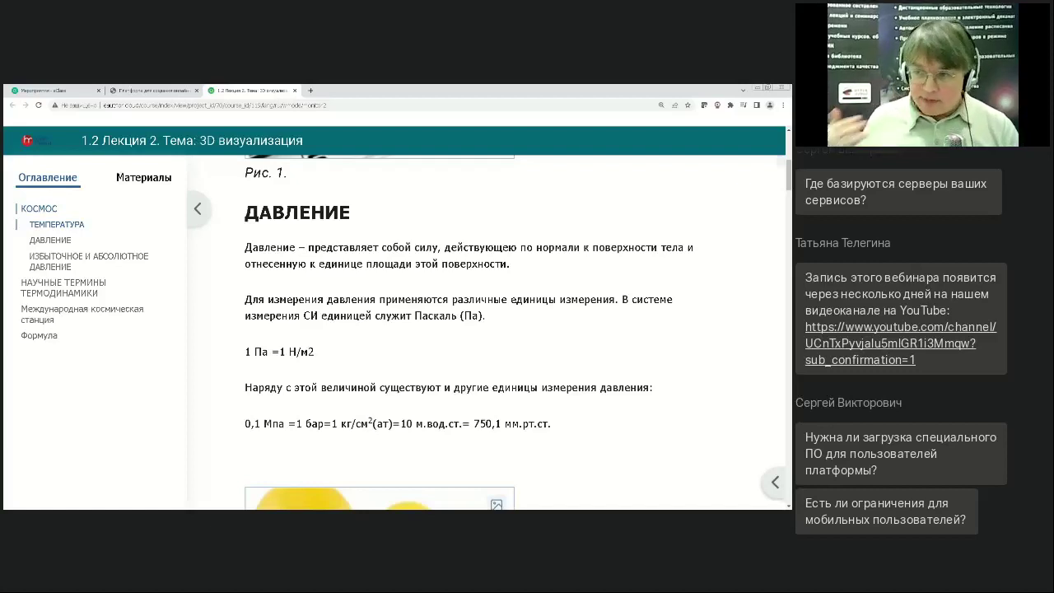
- Look through the longread's Материалы thumbnails, from the figures to the video and test, and return to Оглавление
left_click(154, 178)
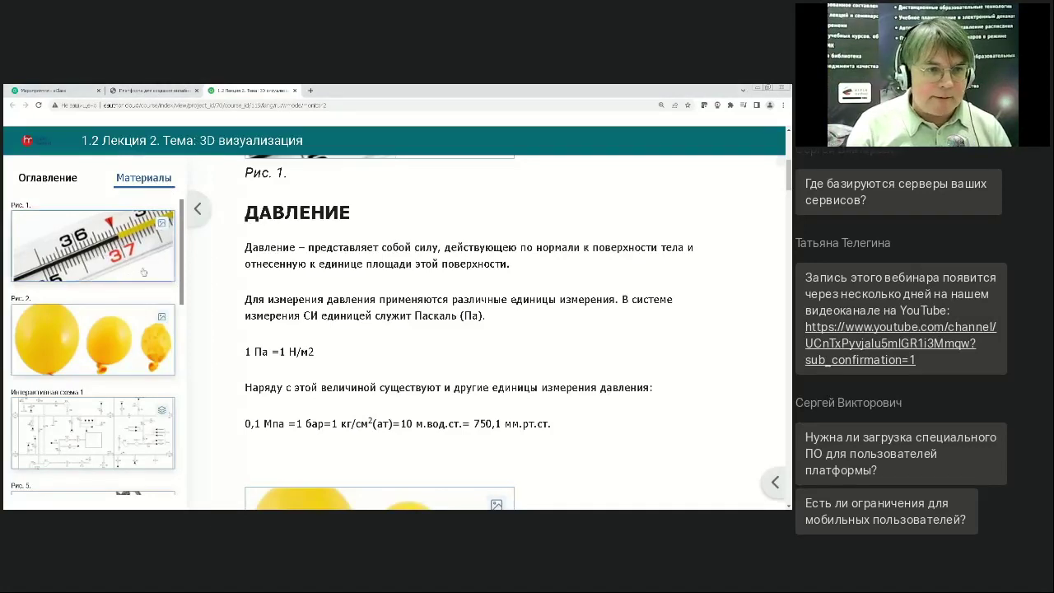
scroll(105, 311, "down", 2)
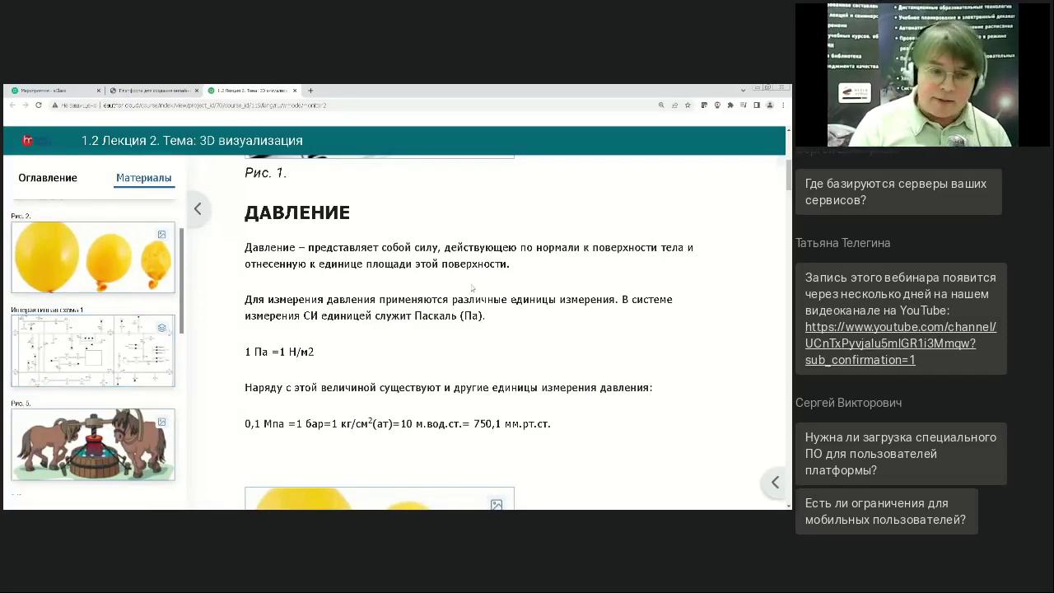
scroll(485, 330, "down", 1)
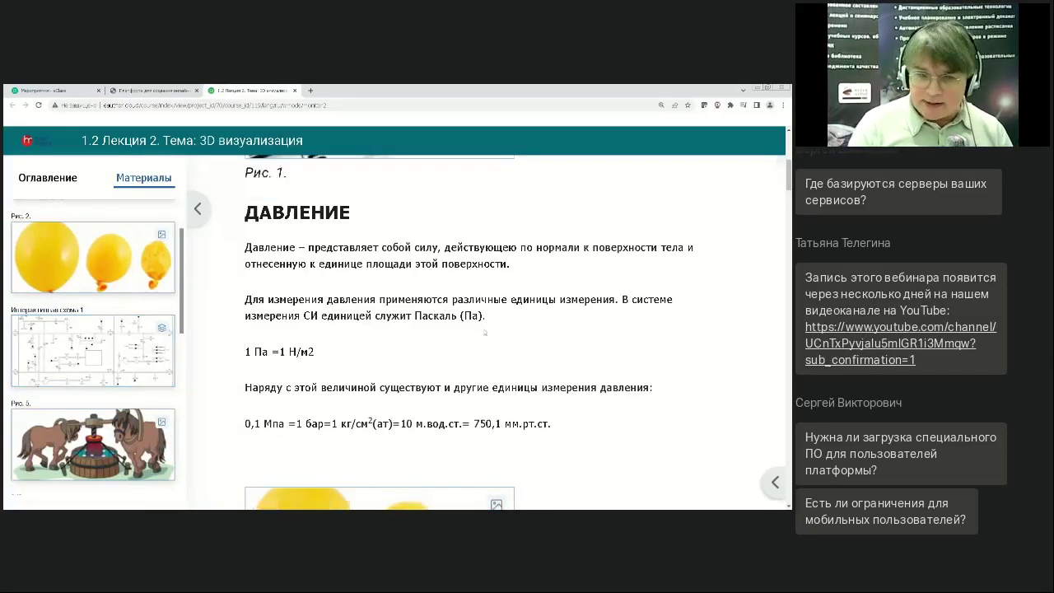
scroll(486, 330, "down", 1)
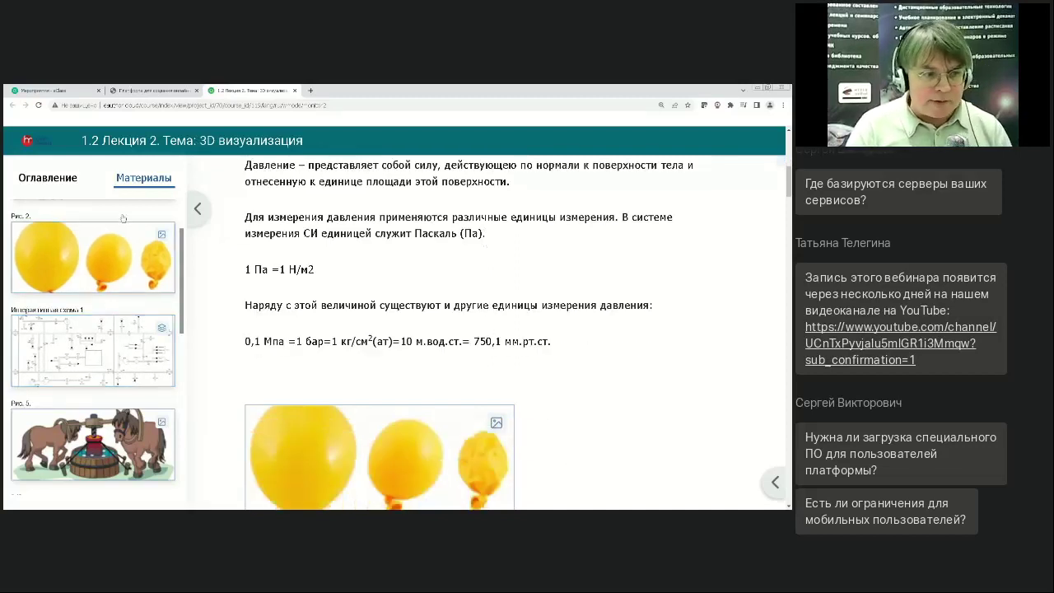
scroll(124, 346, "down", 3)
scroll(127, 331, "down", 3)
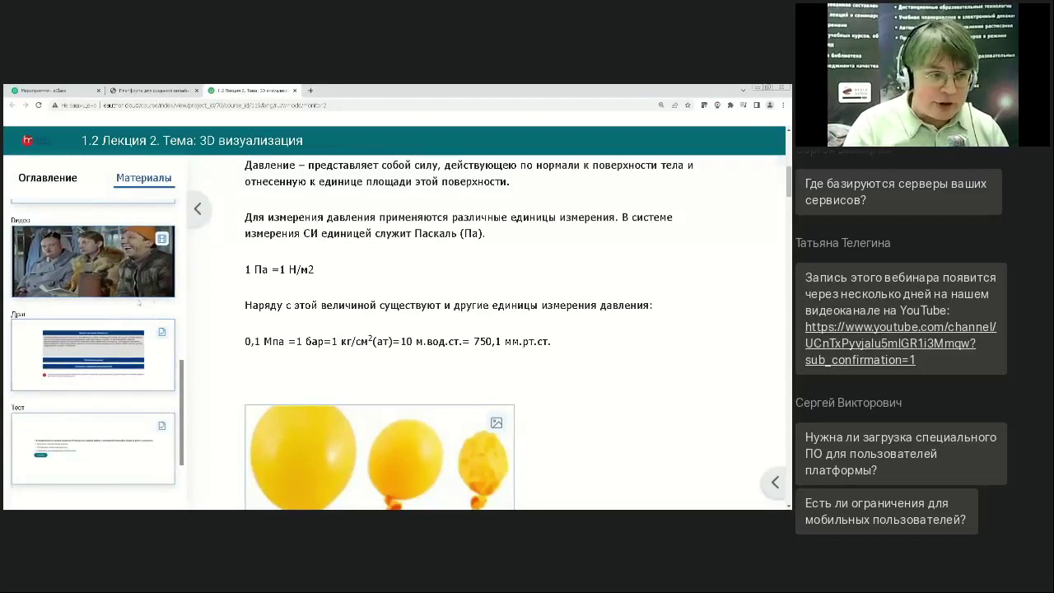
scroll(139, 305, "up", 2)
left_click(48, 178)
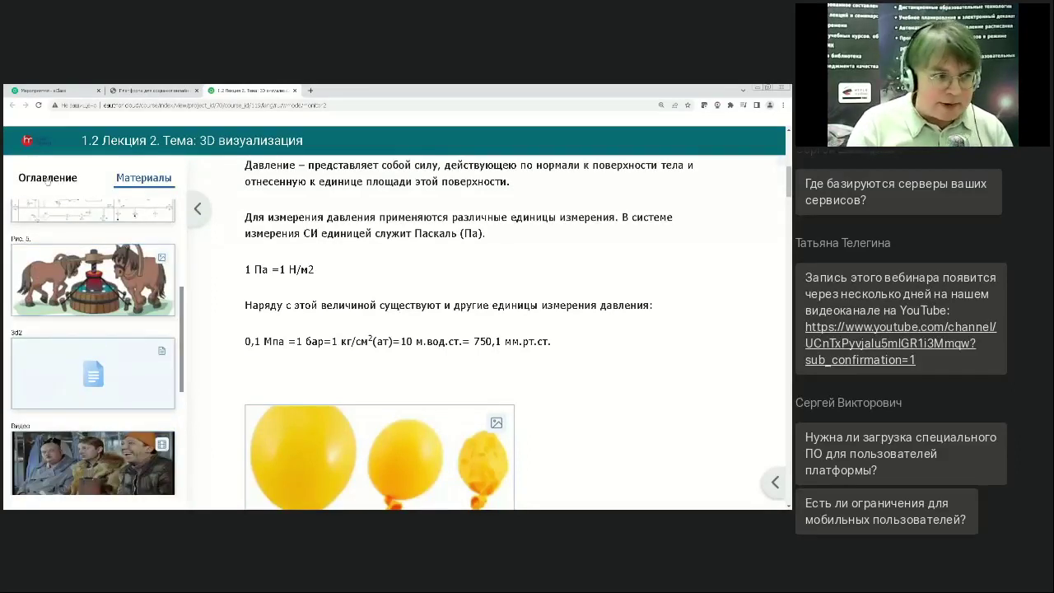
- Switch back to the Демо проект page and open its Элементы section
left_click(139, 93)
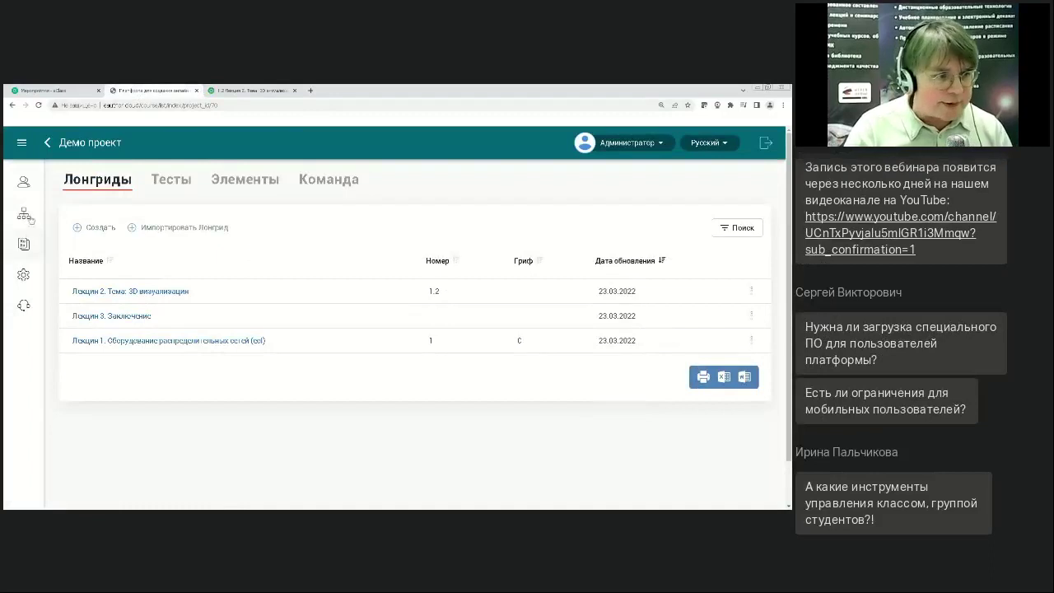
mouse_move(27, 283)
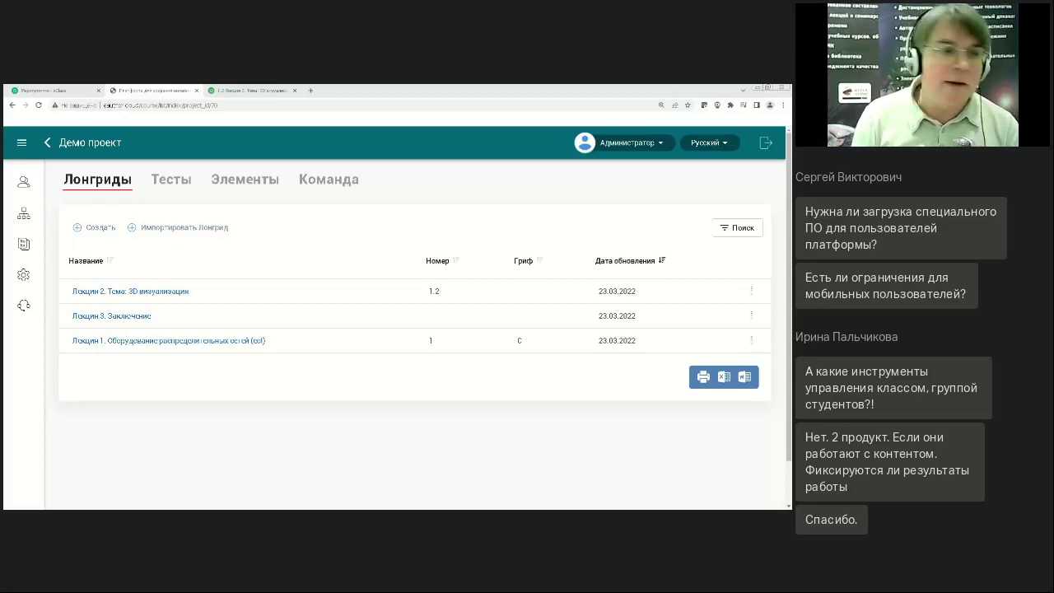
left_click(245, 180)
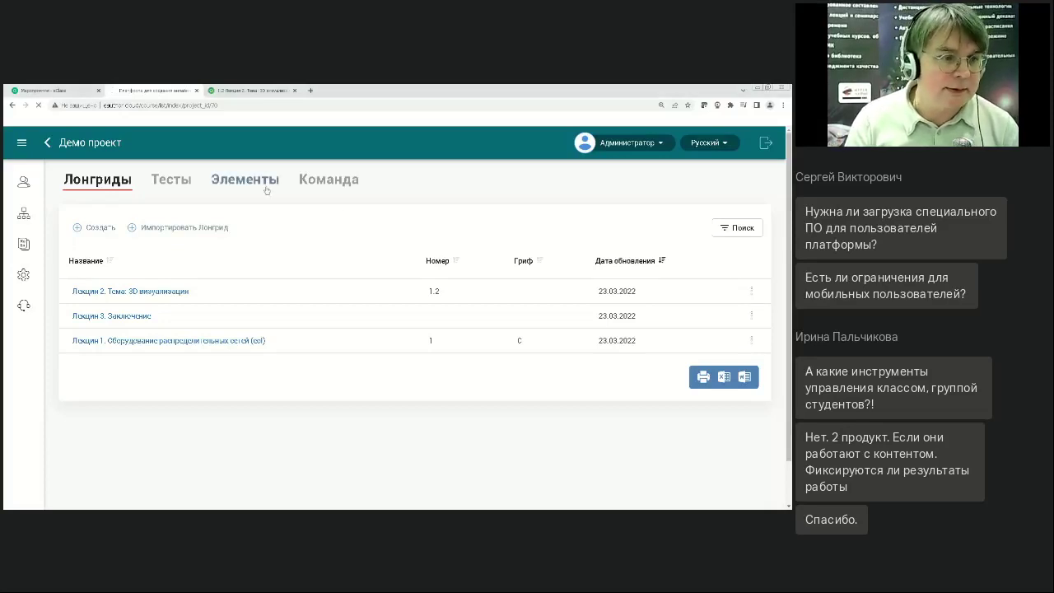